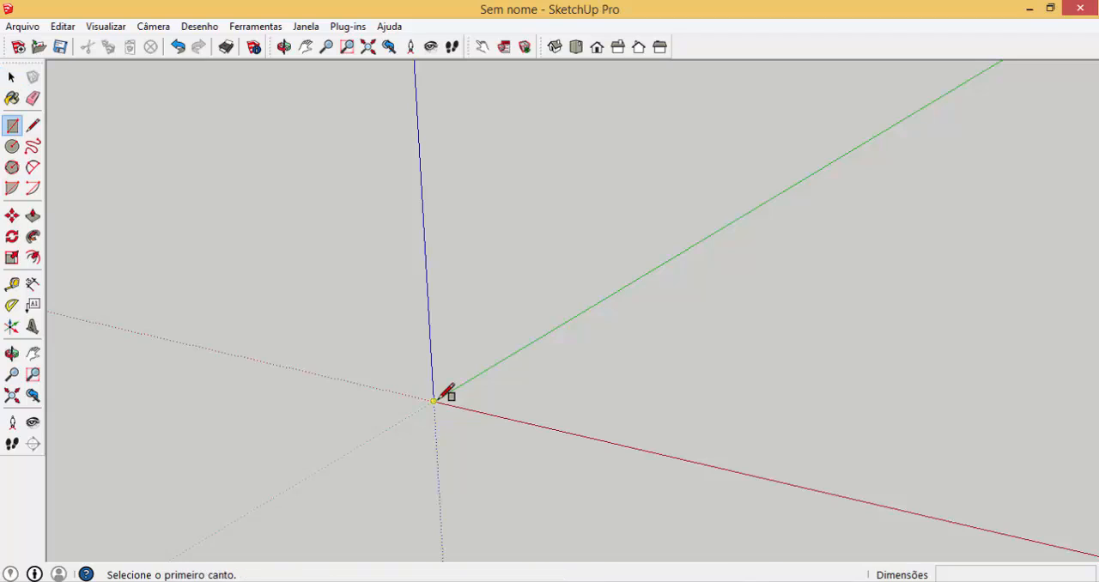
Draw a 100 × 100 mm rectangle on the ground plane starting from the origin
{"action": "left_click", "coordinate": [434, 401]}
{"action": "type", "text": "100;100"}
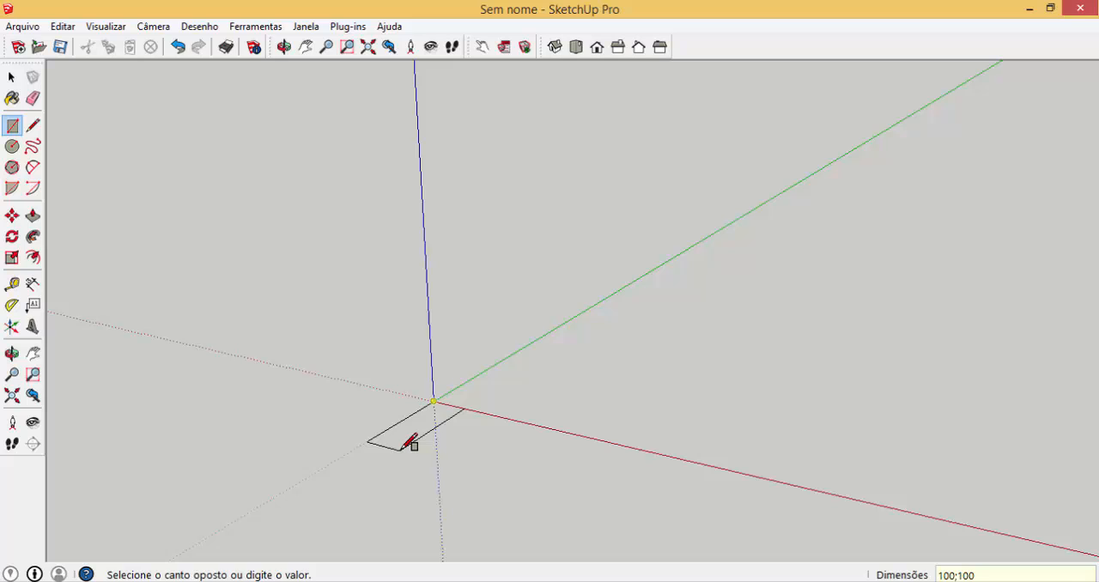
{"action": "key", "text": "Return"}
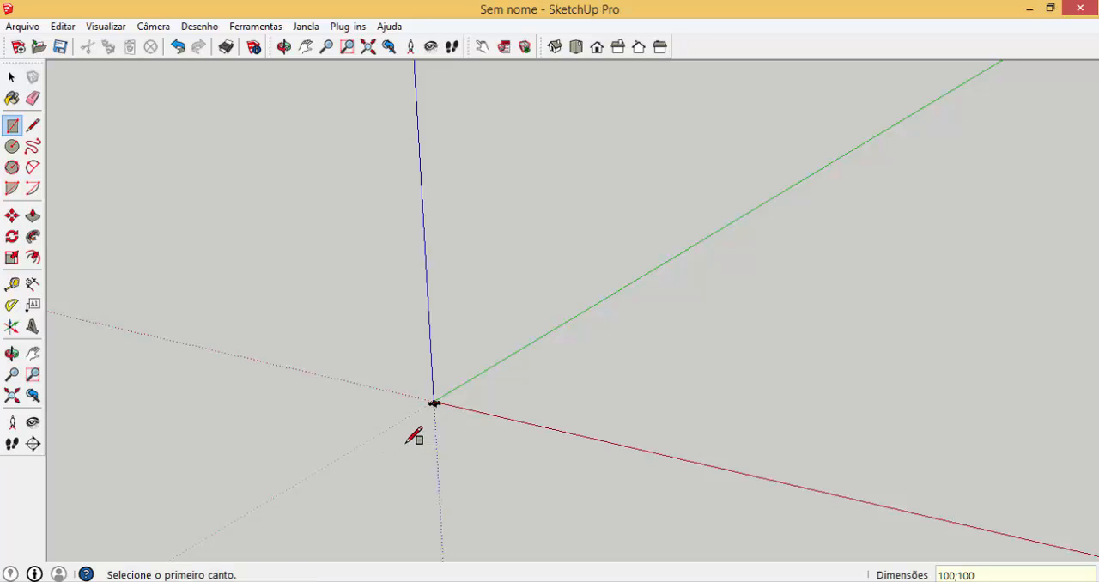
Push/Pull the square face up 100 mm to form a cube
{"action": "scroll", "coordinate": [446, 382], "scroll_direction": "up", "scroll_amount": 5}
{"action": "scroll", "coordinate": [463, 348], "scroll_direction": "up", "scroll_amount": 2}
{"action": "key", "text": "p"}
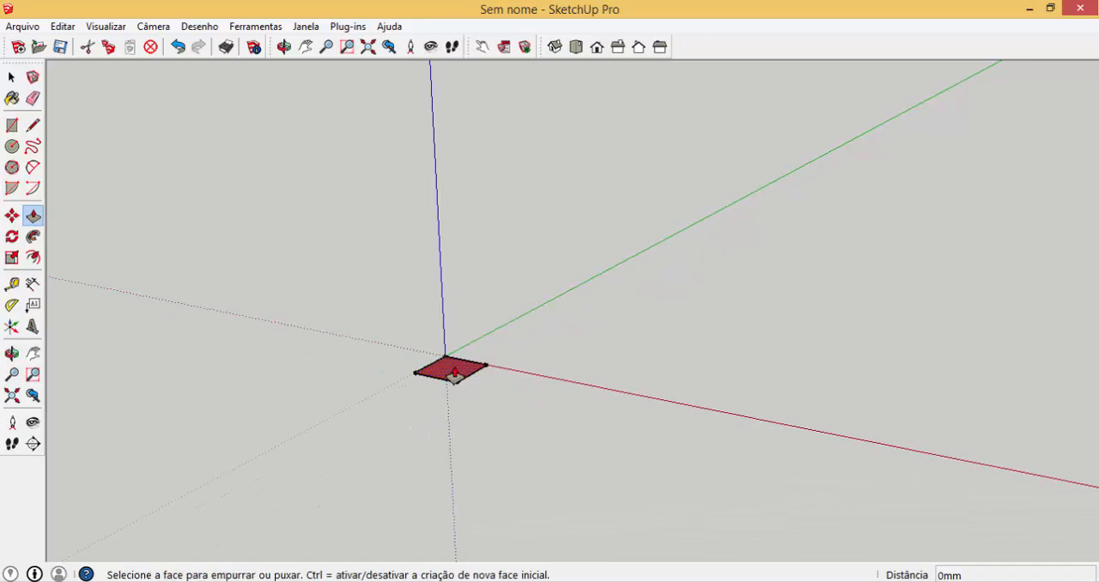
{"action": "left_click", "coordinate": [449, 371]}
{"action": "type", "text": "100"}
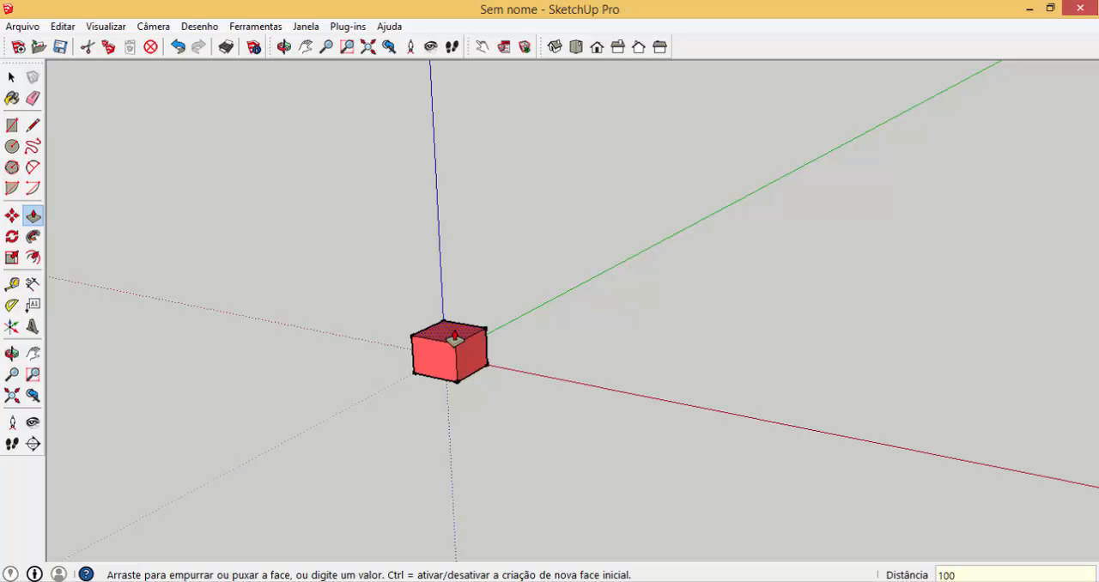
{"action": "key", "text": "Return"}
{"action": "key", "text": "space"}
Make the whole cube a component named "cubo" and check its component options
{"action": "middle_click_drag", "start_coordinate": [455, 343], "coordinate": [464, 373]}
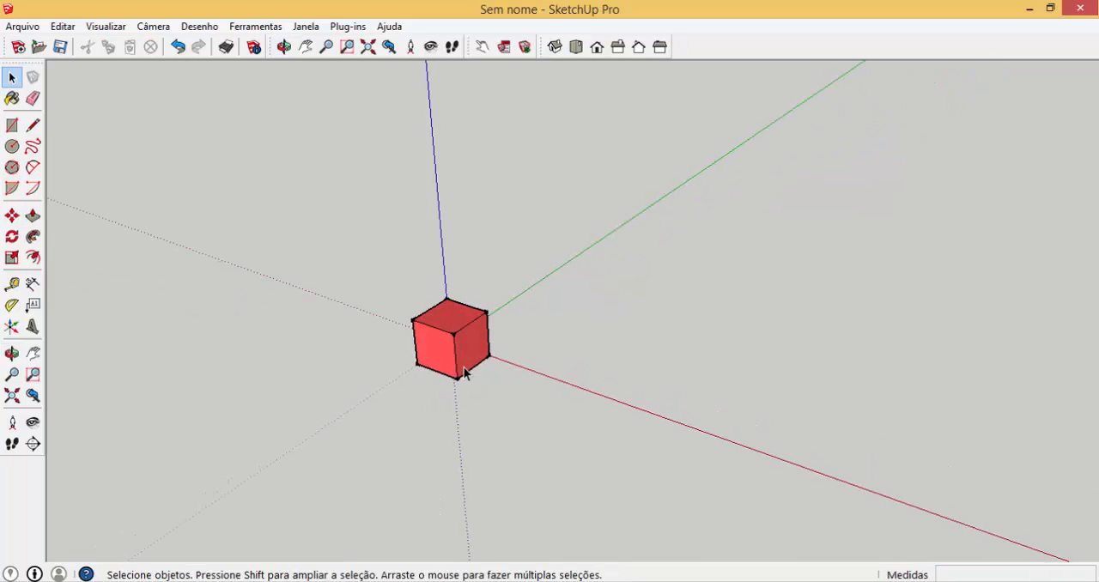
{"action": "scroll", "coordinate": [449, 355], "scroll_direction": "up", "scroll_amount": 2}
{"action": "triple_click", "coordinate": [447, 352]}
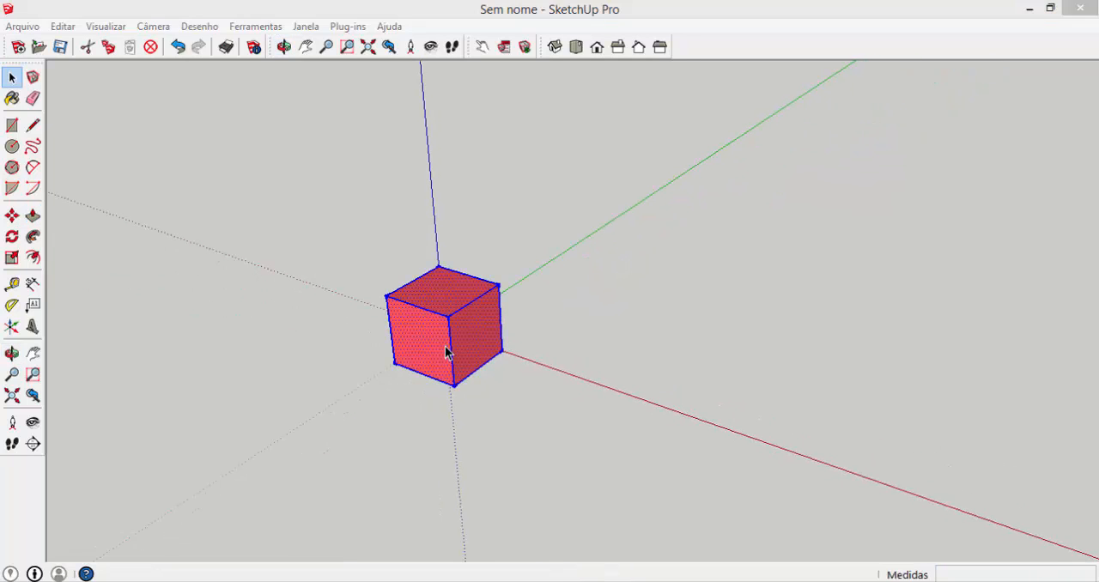
{"action": "type", "text": "g"}
{"action": "type", "text": "cubo"}
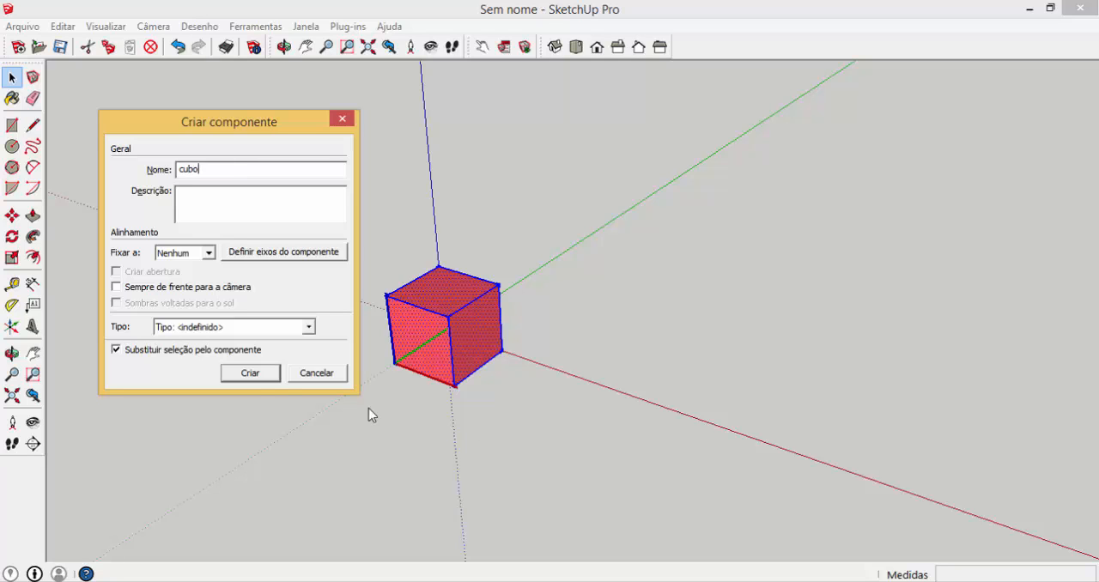
{"action": "left_click", "coordinate": [266, 377]}
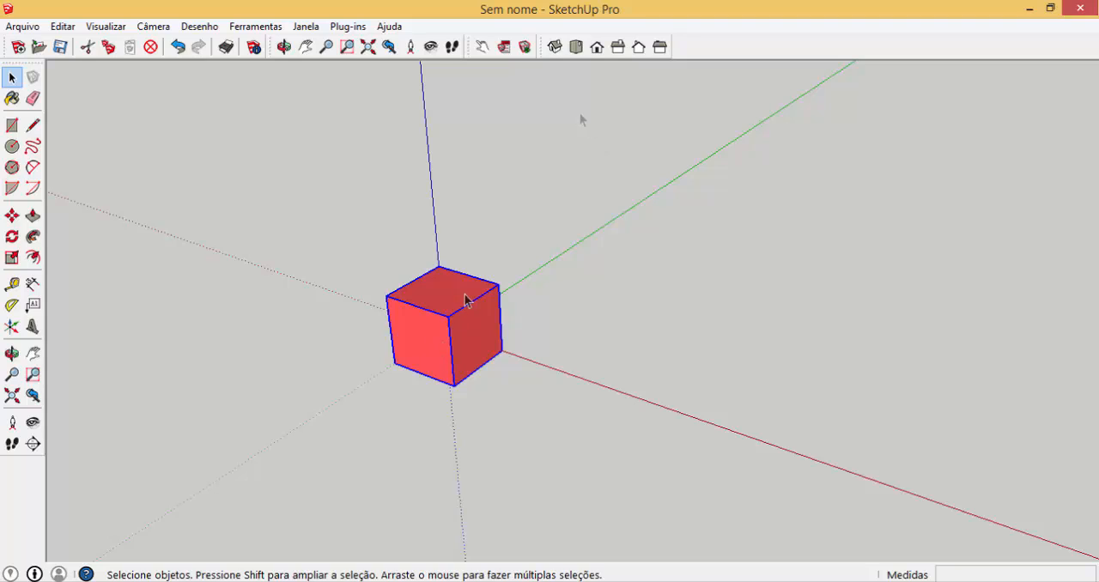
{"action": "left_click", "coordinate": [505, 48]}
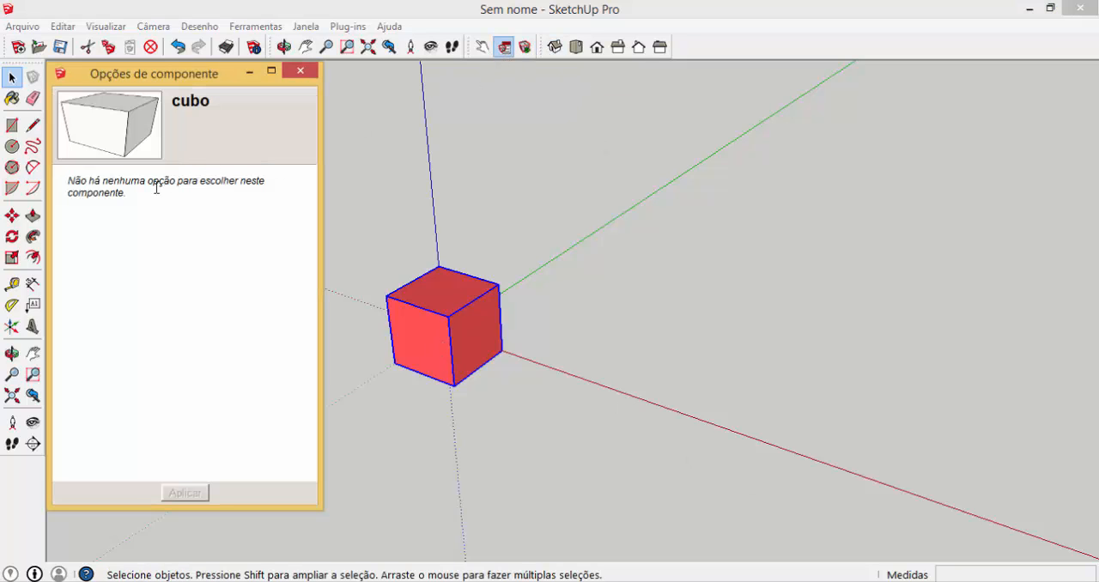
{"action": "left_click", "coordinate": [302, 71]}
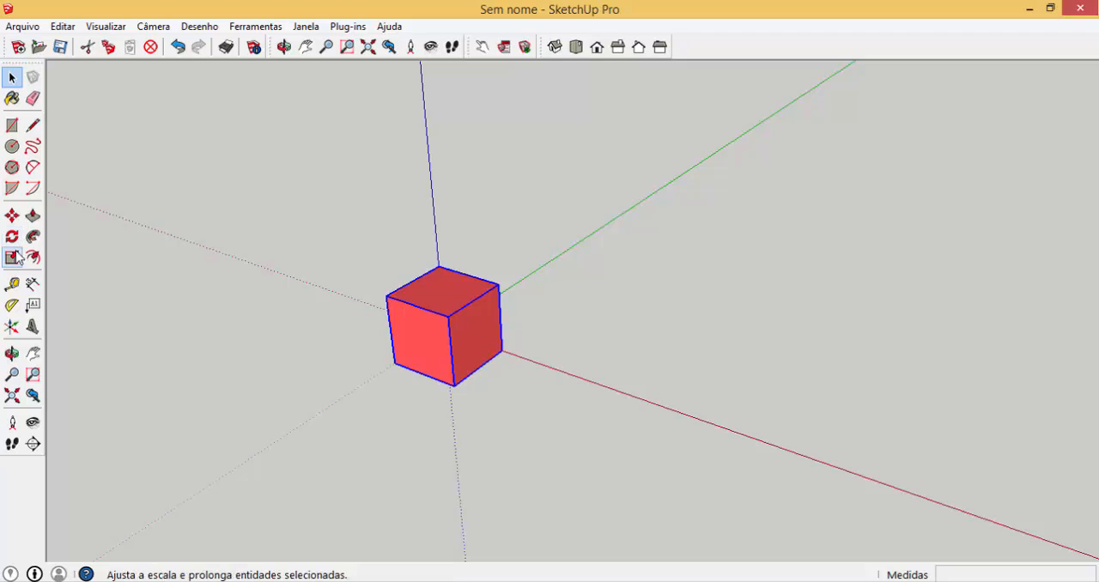
Scale the cubo component freely along all three axes to about 184 mm on red, 166 mm on green and 219 mm high
{"action": "left_click", "coordinate": [13, 256]}
{"action": "left_click_drag", "start_coordinate": [418, 342], "coordinate": [380, 347]}
{"action": "middle_click_drag", "start_coordinate": [524, 352], "coordinate": [103, 371]}
{"action": "left_click_drag", "start_coordinate": [501, 225], "coordinate": [503, 148]}
{"action": "middle_click_drag", "start_coordinate": [550, 244], "coordinate": [519, 226]}
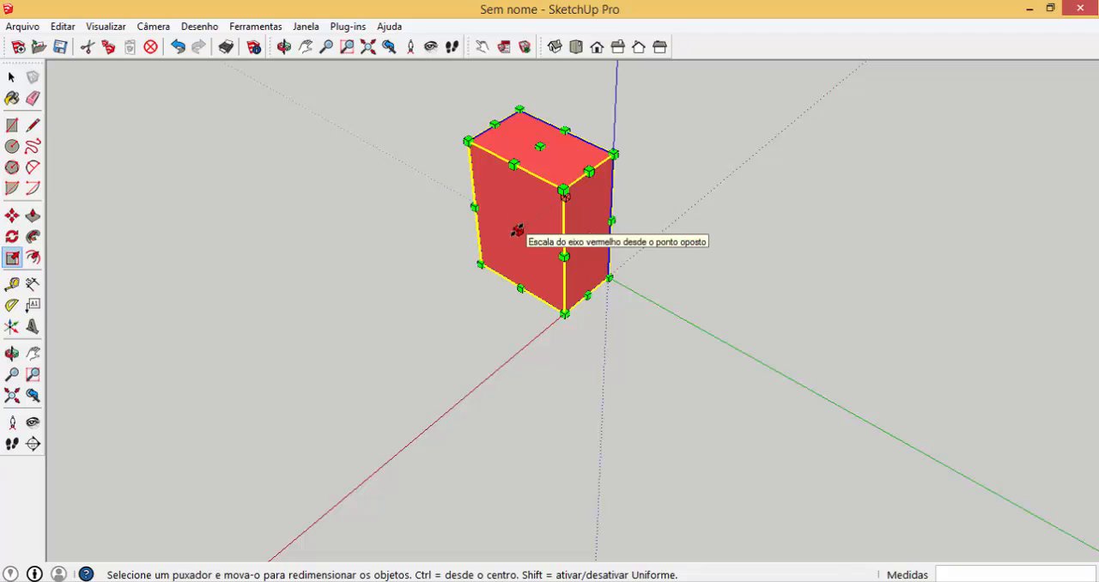
{"action": "left_click_drag", "start_coordinate": [519, 226], "coordinate": [475, 297]}
{"action": "key", "text": "space"}
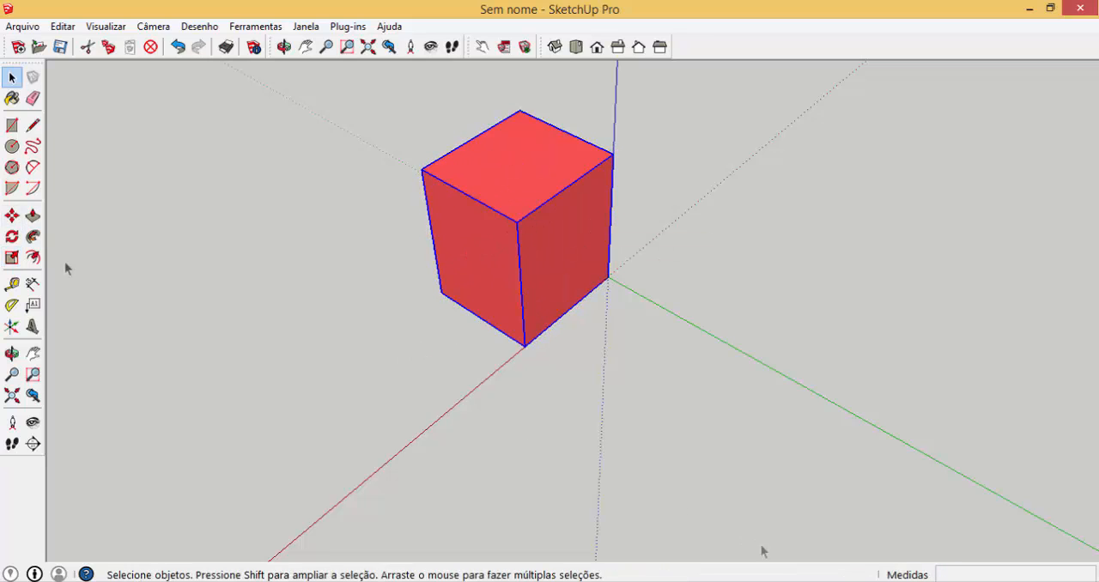
Add linear dimensions to the component's two base edges along the red and green axes
{"action": "left_click", "coordinate": [32, 285]}
{"action": "left_click", "coordinate": [524, 347]}
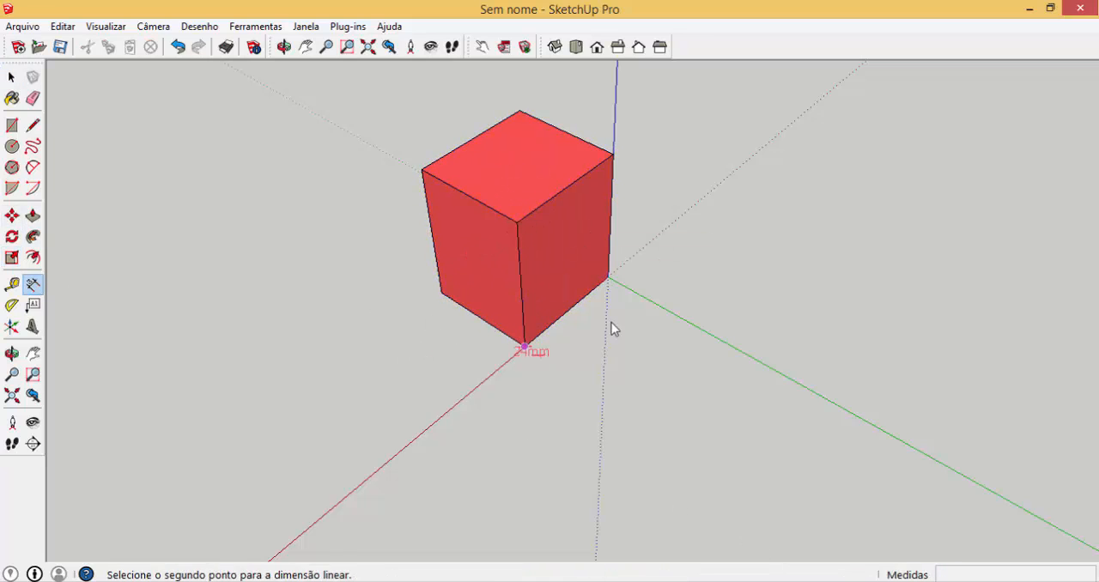
{"action": "left_click", "coordinate": [609, 278]}
{"action": "left_click", "coordinate": [653, 300]}
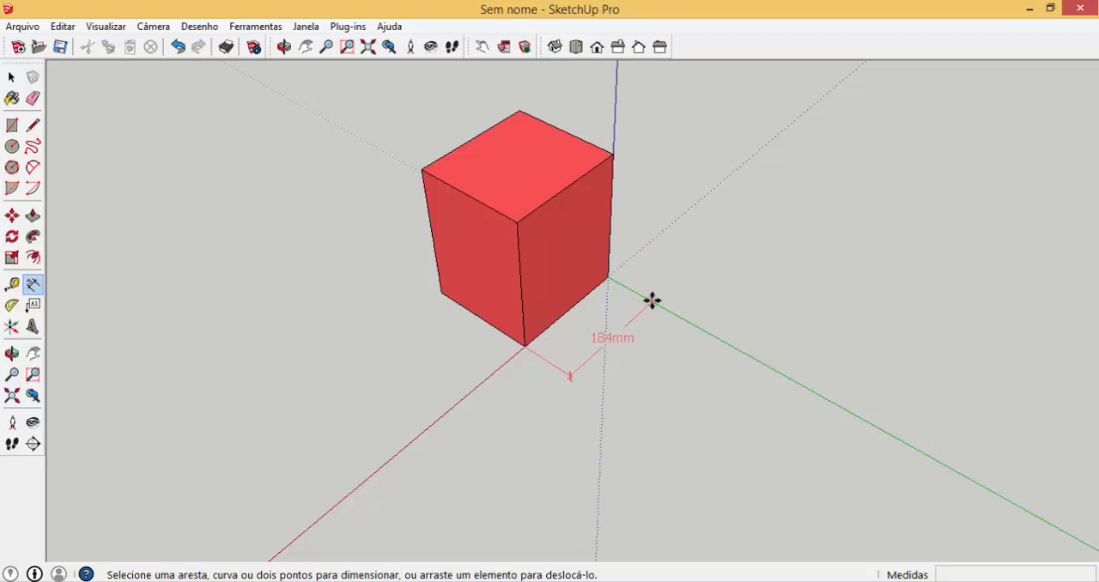
{"action": "left_click", "coordinate": [441, 293]}
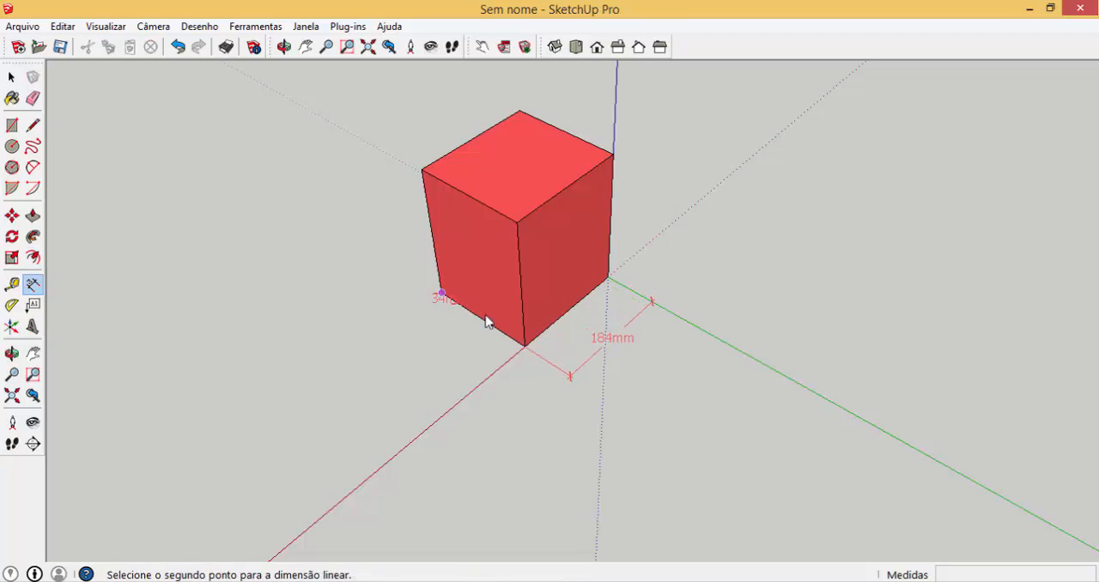
{"action": "left_click", "coordinate": [524, 347]}
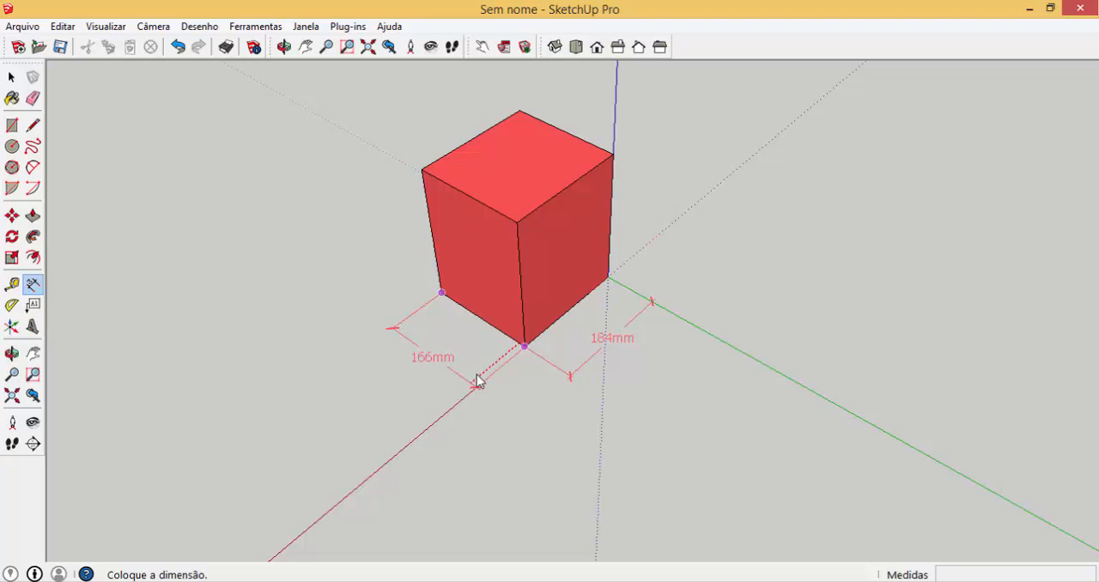
{"action": "left_click", "coordinate": [485, 378]}
Add a linear dimension to the component's vertical edge at the origin
{"action": "left_click", "coordinate": [608, 276]}
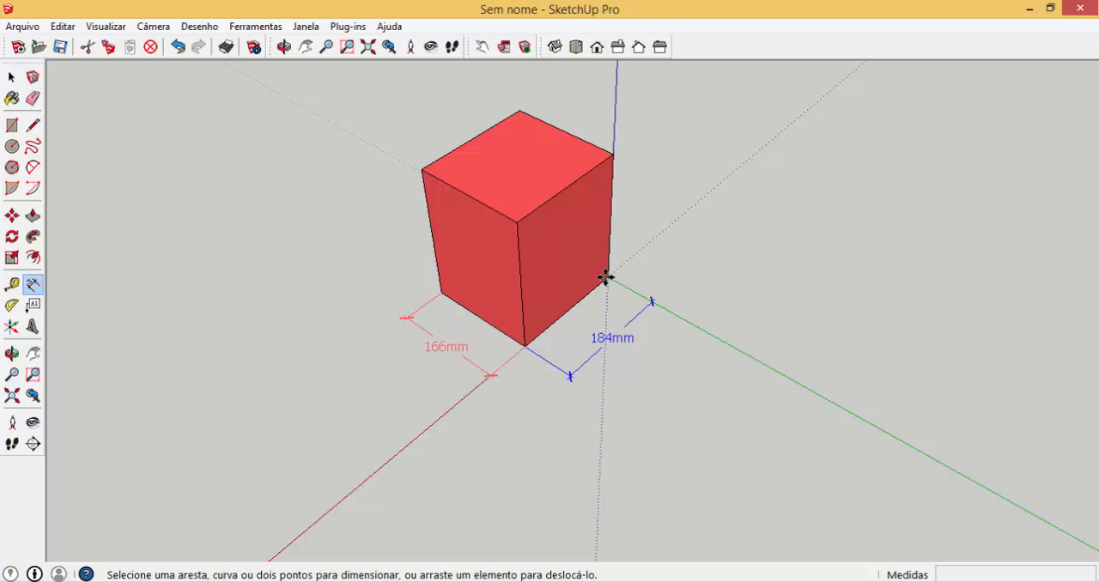
{"action": "left_click", "coordinate": [613, 155]}
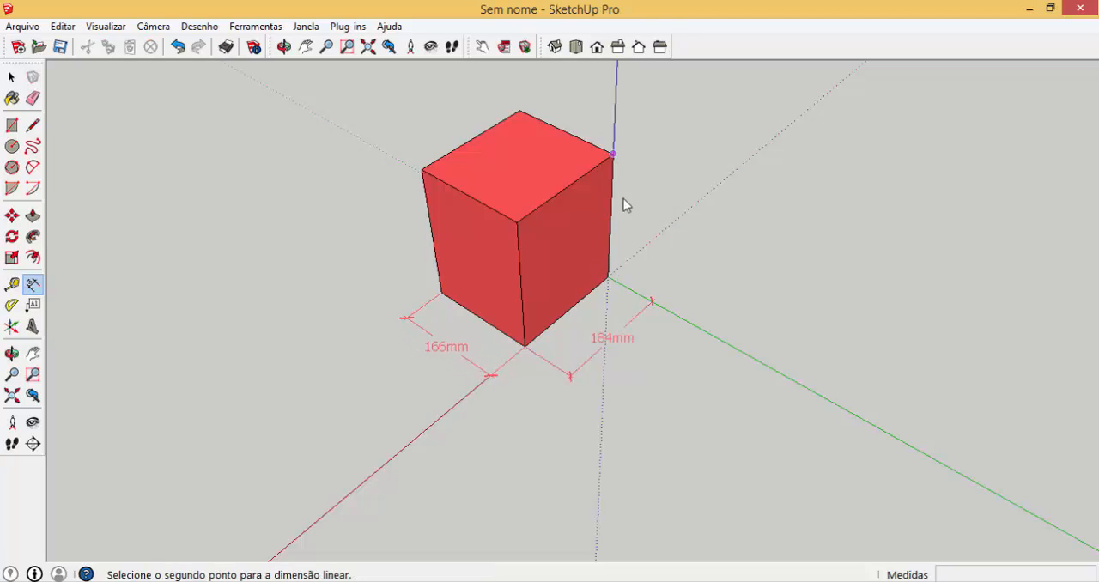
{"action": "left_click", "coordinate": [608, 276]}
{"action": "left_click", "coordinate": [651, 301]}
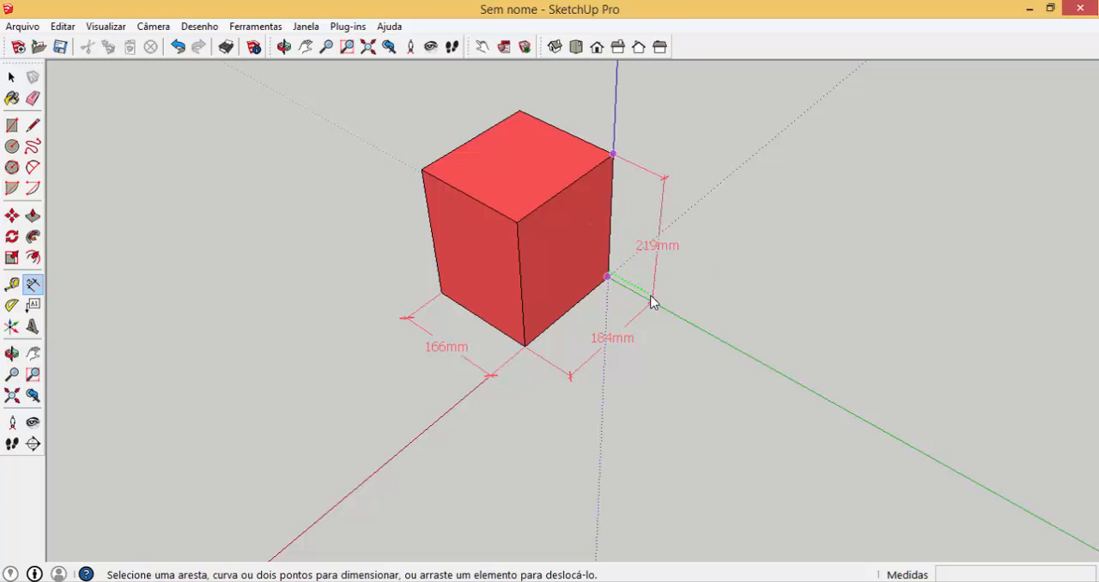
{"action": "key", "text": "space"}
Add the LenX size attribute to the cubo component in its component attributes
{"action": "triple_click", "coordinate": [457, 233]}
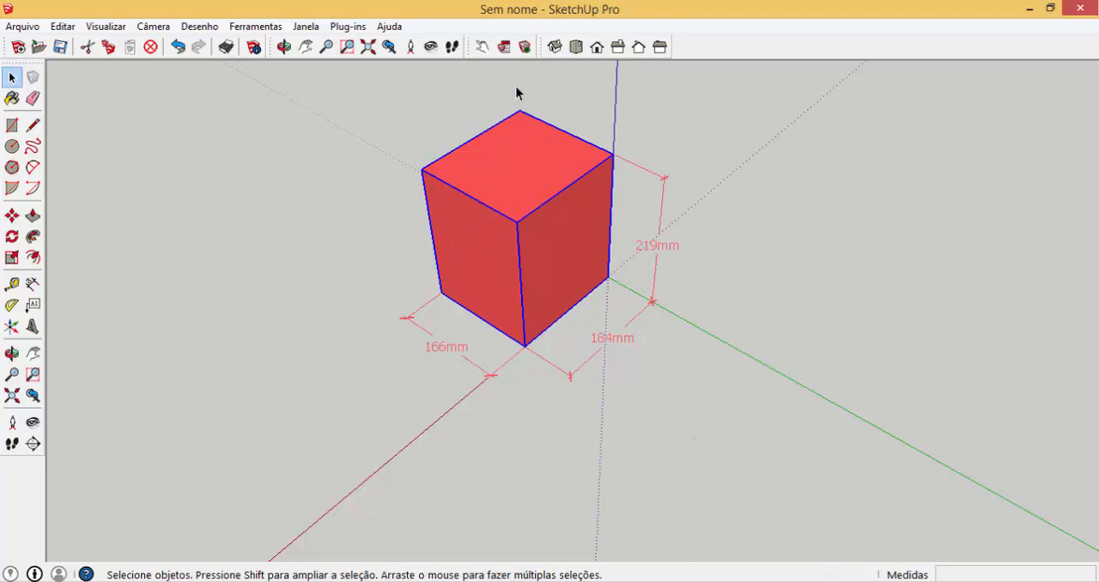
{"action": "left_click", "coordinate": [524, 46]}
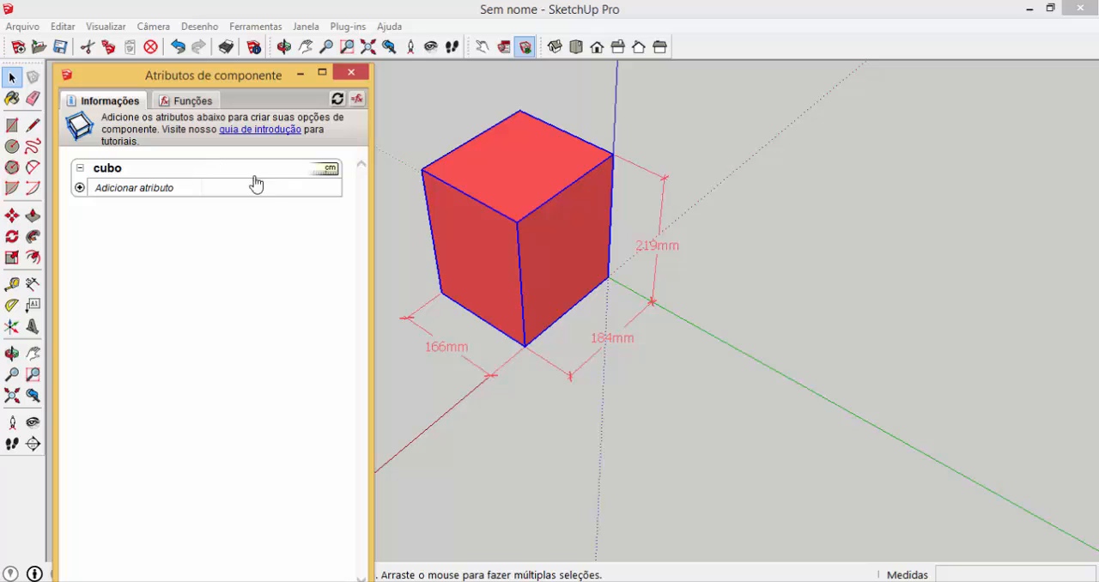
{"action": "left_click", "coordinate": [81, 189]}
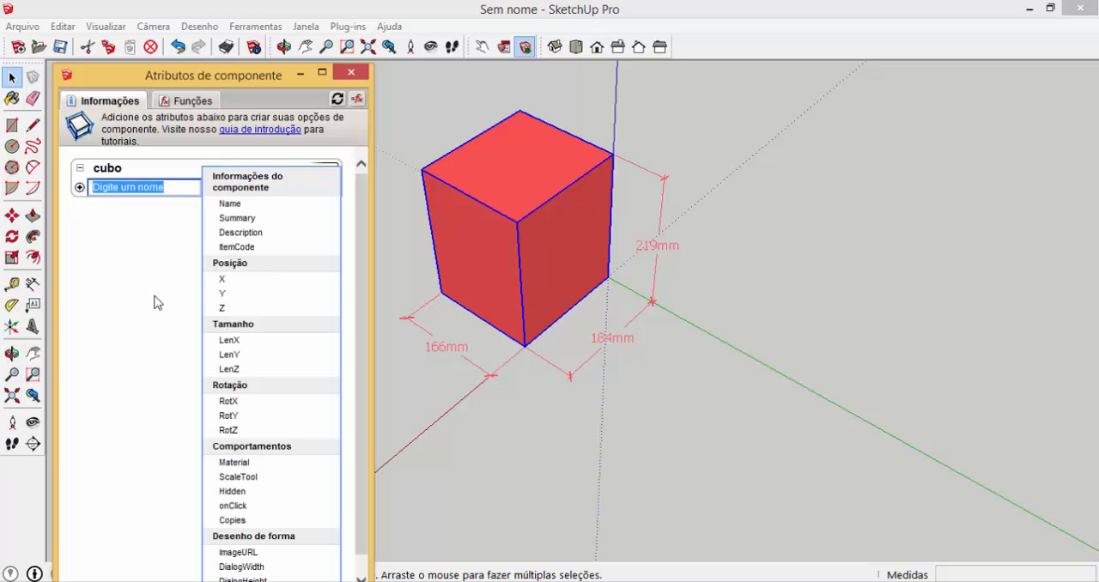
{"action": "left_click", "coordinate": [230, 340]}
{"action": "left_click", "coordinate": [231, 341]}
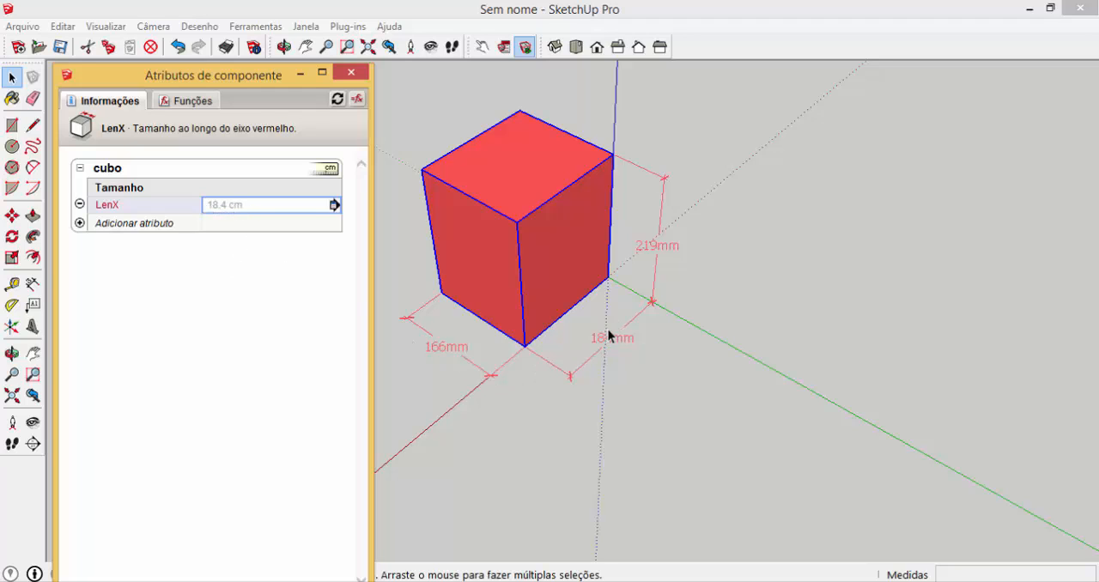
Set the cubo component's LenX to 20 cm
{"action": "left_click", "coordinate": [249, 213]}
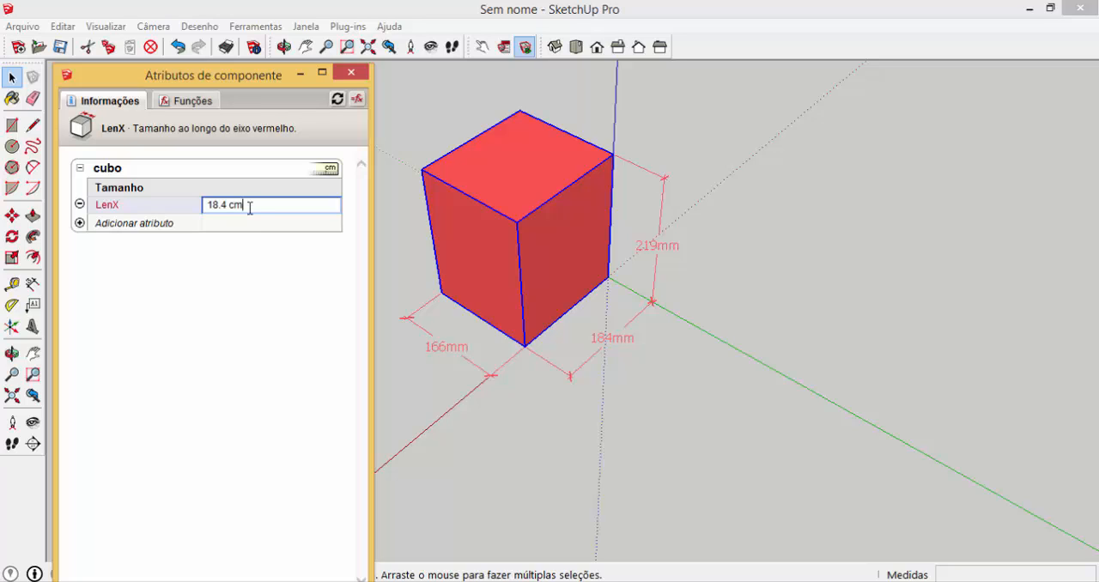
{"action": "left_click_drag", "start_coordinate": [250, 213], "coordinate": [196, 214]}
{"action": "type", "text": "20"}
{"action": "key", "text": "Return"}
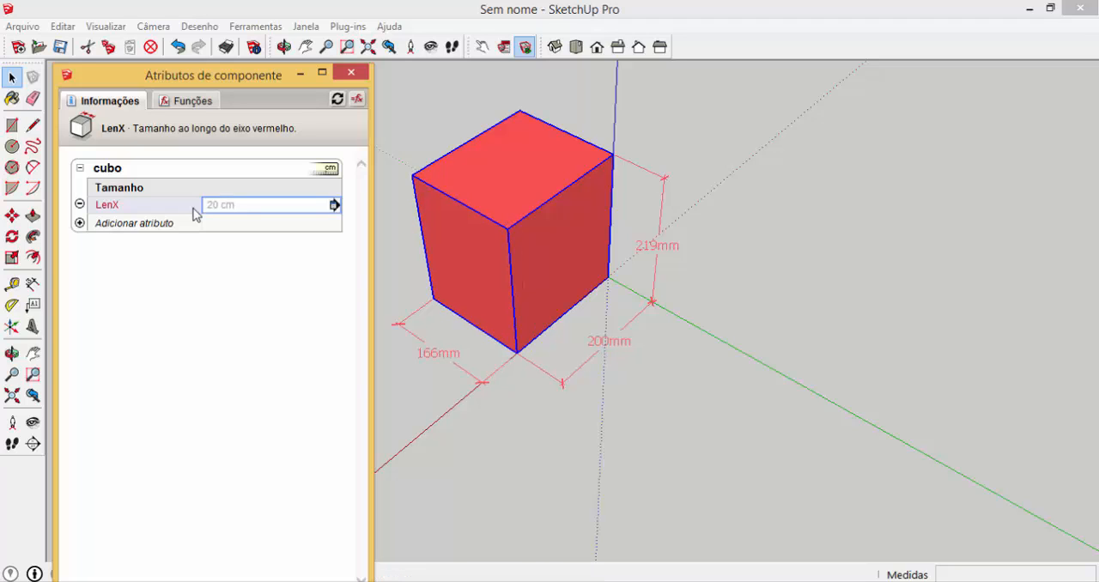
Set the cubo component's LenX to 30 cm
{"action": "left_click", "coordinate": [243, 206]}
{"action": "left_click_drag", "start_coordinate": [243, 206], "coordinate": [197, 213]}
{"action": "type", "text": "30"}
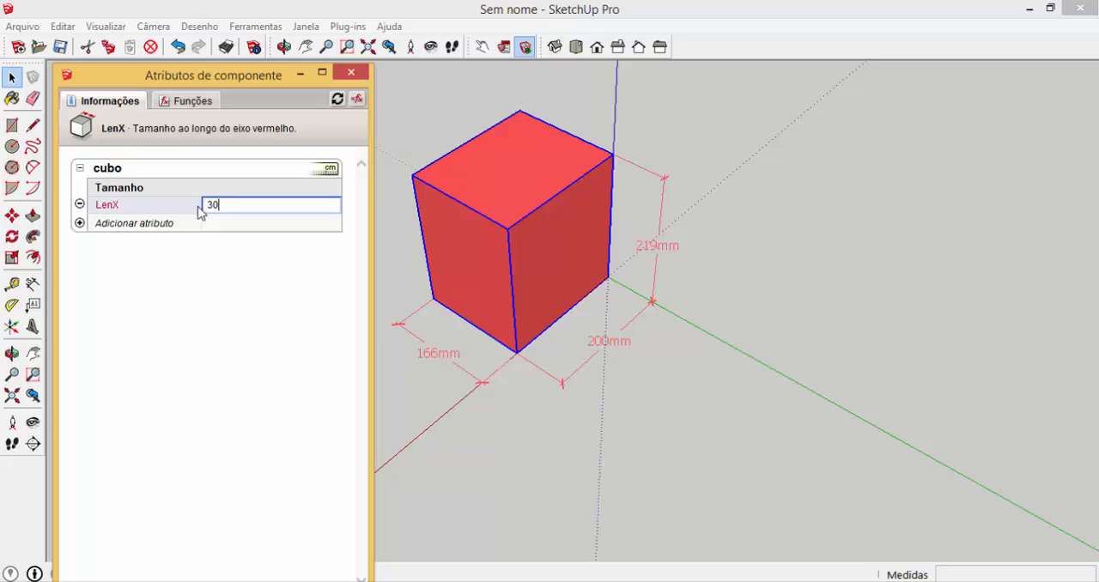
{"action": "key", "text": "Return"}
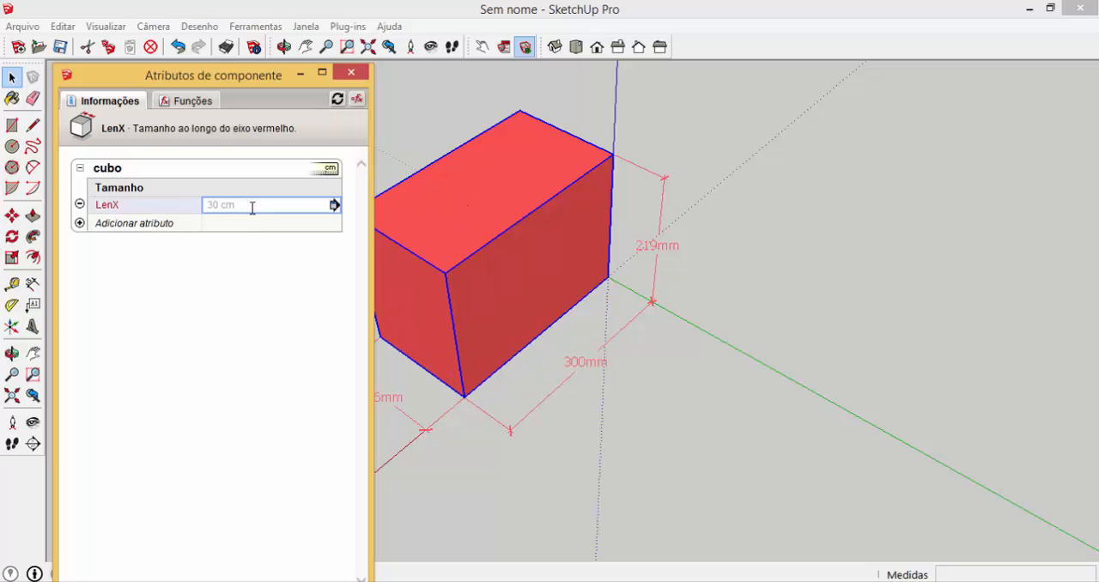
Set the cubo component's LenX to 10 cm
{"action": "left_click", "coordinate": [237, 205]}
{"action": "left_click_drag", "start_coordinate": [237, 205], "coordinate": [178, 205]}
{"action": "type", "text": "10"}
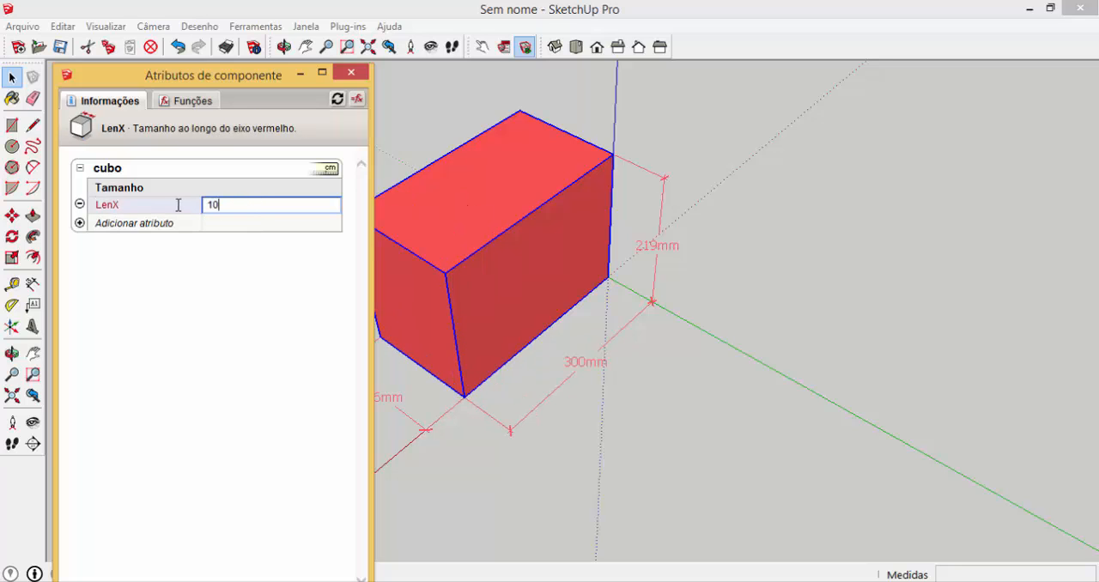
{"action": "key", "text": "Return"}
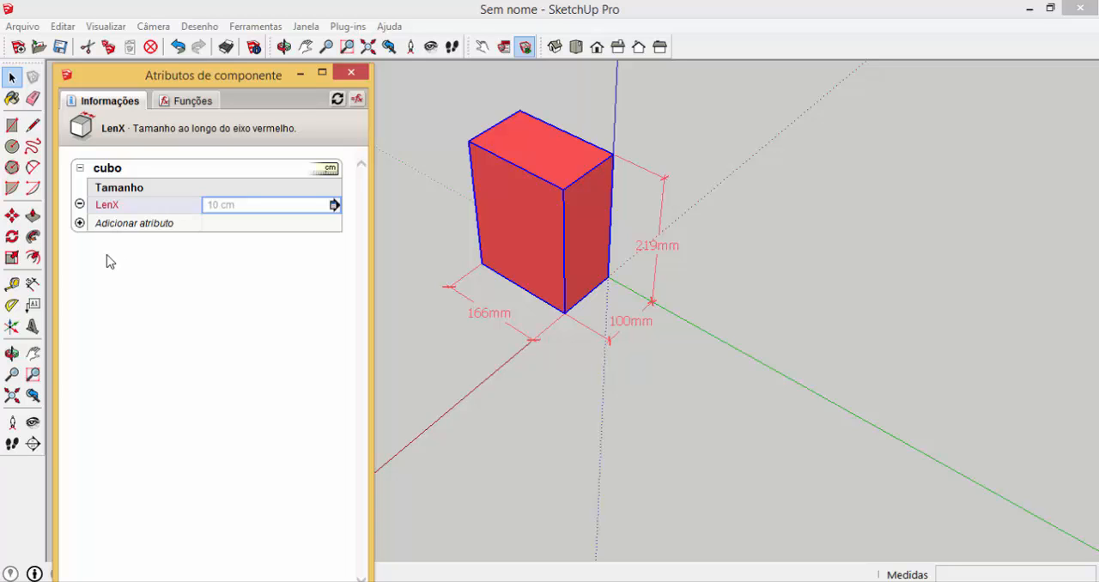
Scale the cubo component along the red axis to a length of about 102 mm
{"action": "left_click", "coordinate": [15, 258]}
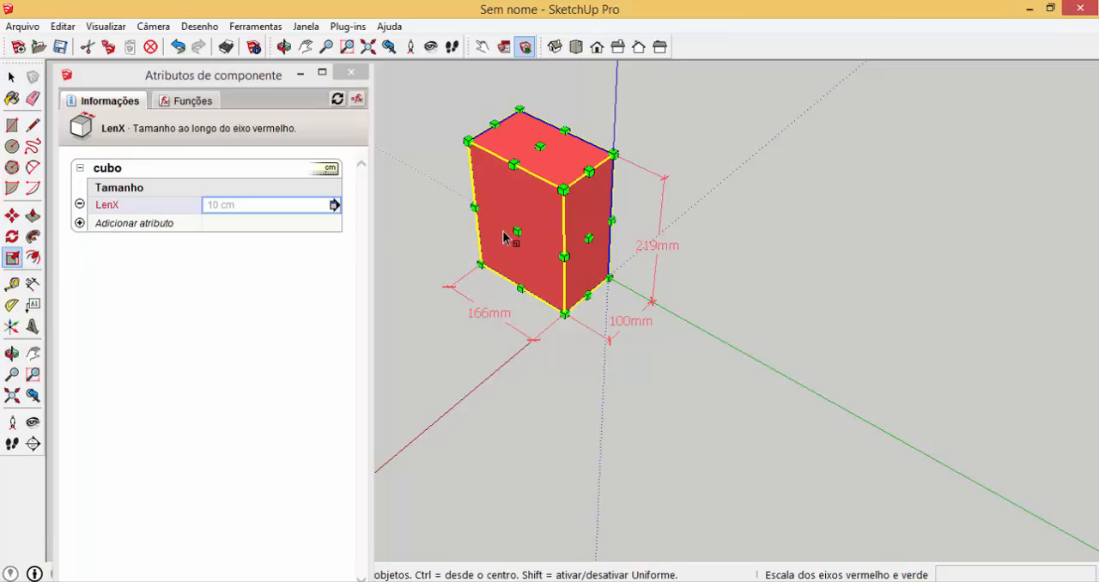
{"action": "mouse_move", "coordinate": [518, 230]}
{"action": "left_mouse_down"}
{"action": "mouse_move", "coordinate": [464, 307]}
{"action": "mouse_move", "coordinate": [467, 270]}
{"action": "mouse_move", "coordinate": [490, 250]}
{"action": "mouse_move", "coordinate": [433, 290]}
{"action": "mouse_move", "coordinate": [498, 248]}
{"action": "mouse_move", "coordinate": [515, 250]}
{"action": "mouse_move", "coordinate": [518, 235]}
{"action": "mouse_move", "coordinate": [524, 249]}
{"action": "left_mouse_up"}
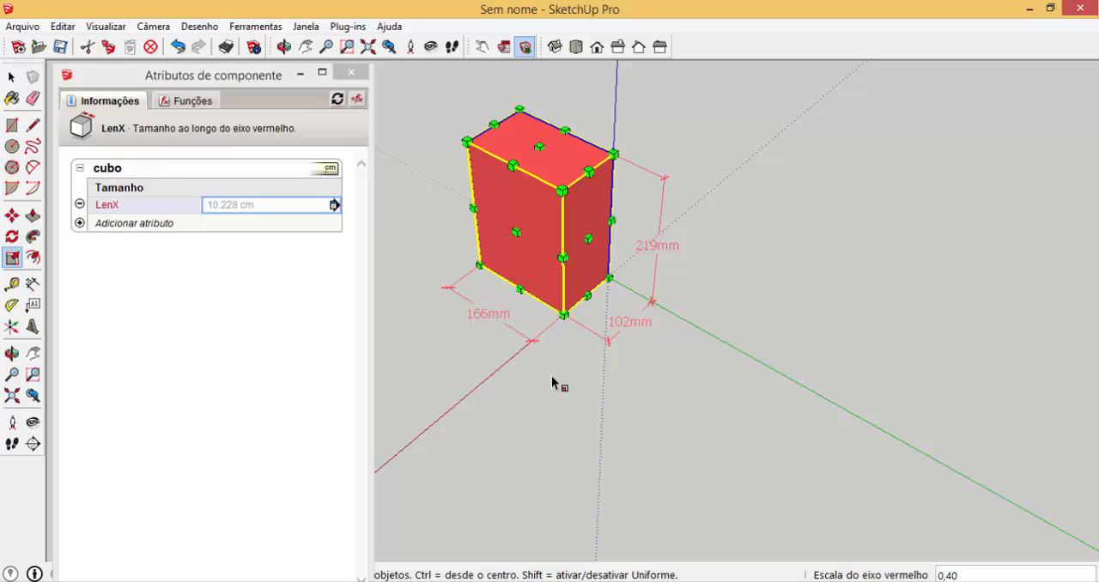
{"action": "key", "text": "space"}
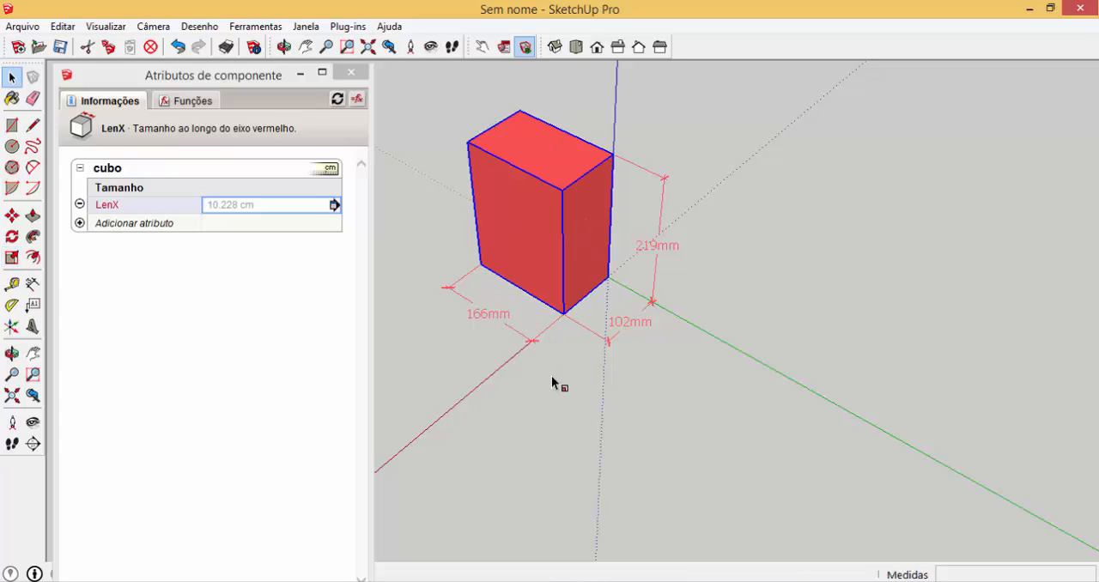
Set the cubo component's LenX to a formula starting with an equals sign that fixes it at 10 cm
{"action": "left_click", "coordinate": [290, 206]}
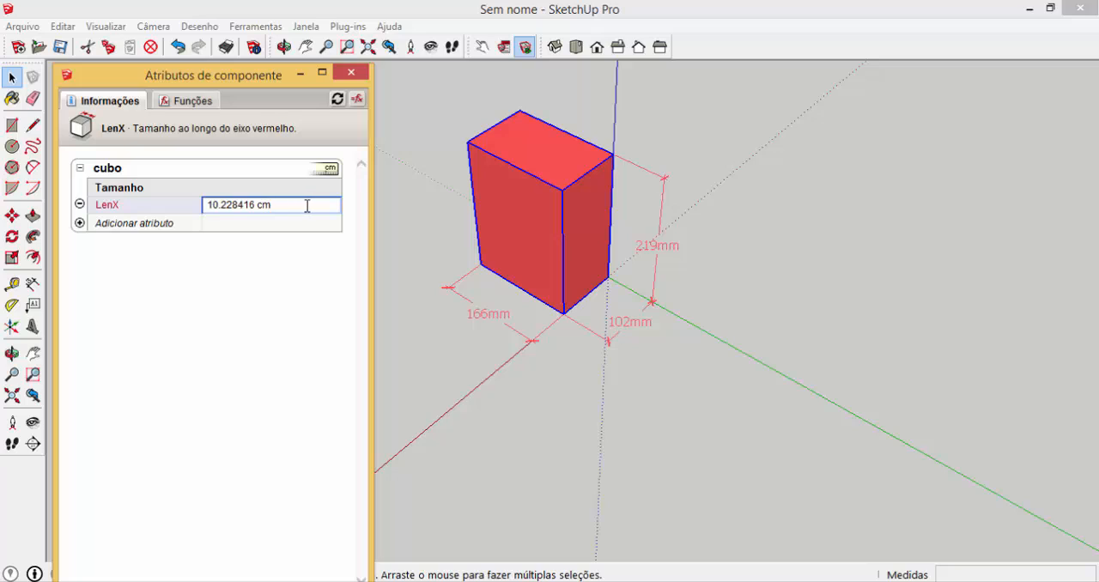
{"action": "left_click_drag", "start_coordinate": [290, 206], "coordinate": [199, 207]}
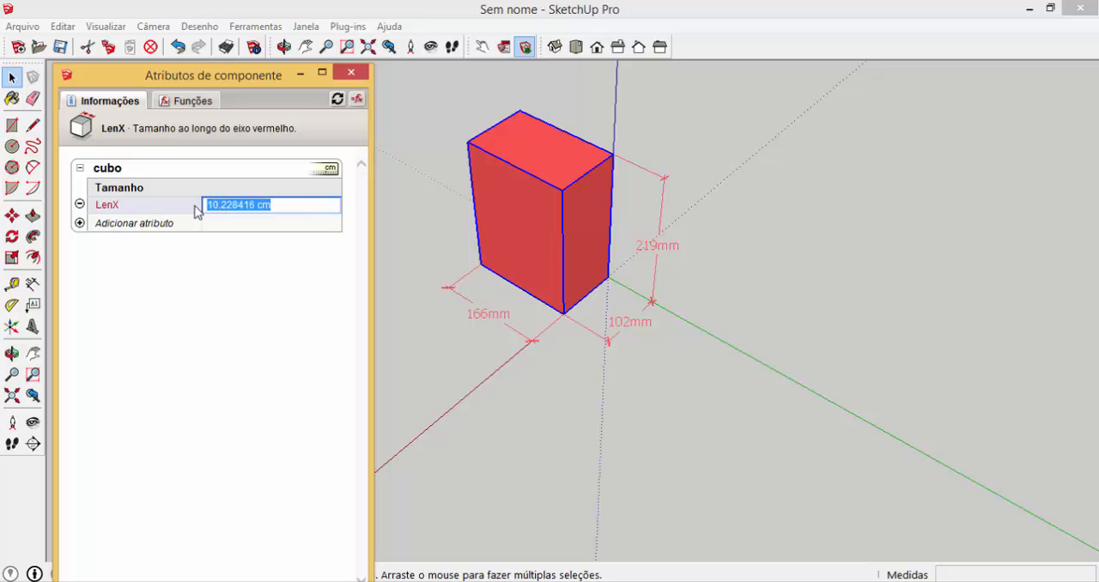
{"action": "type", "text": "=10"}
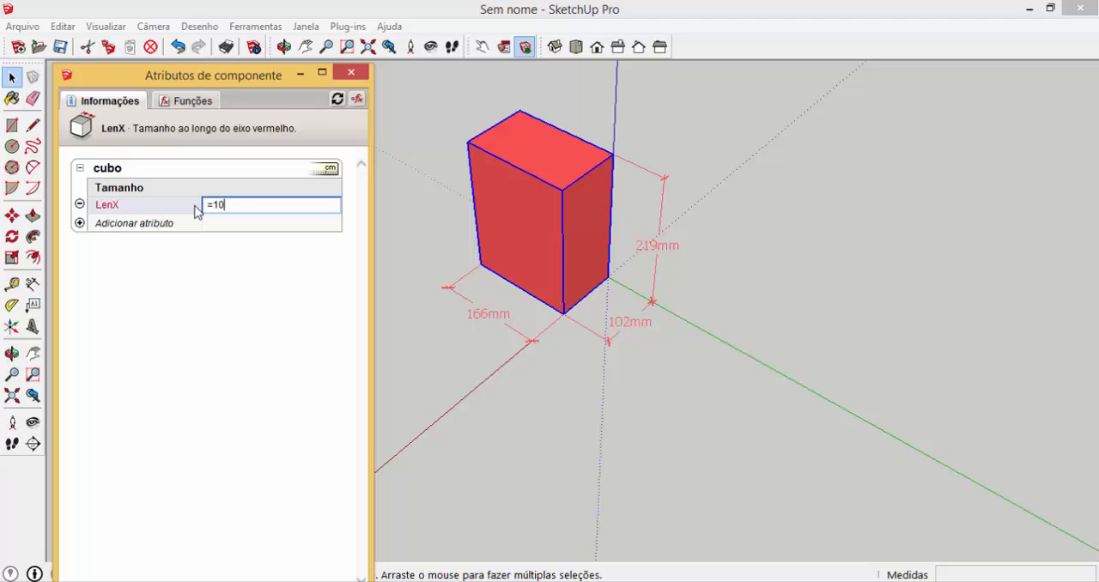
{"action": "key", "text": "Return"}
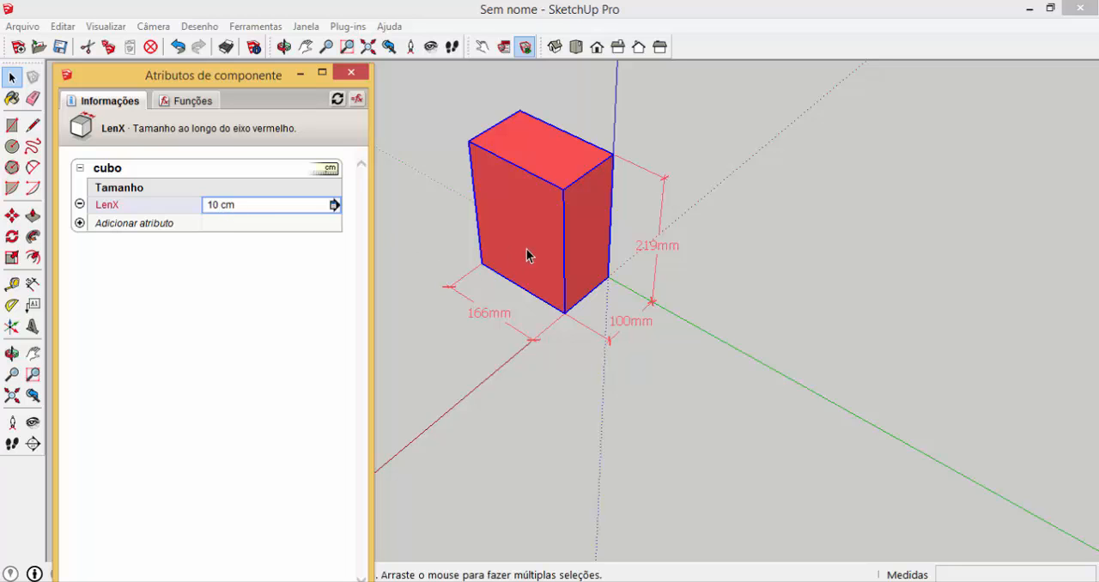
Try to scale the cubo component along the red axis to more than twice its length
{"action": "left_click", "coordinate": [12, 258]}
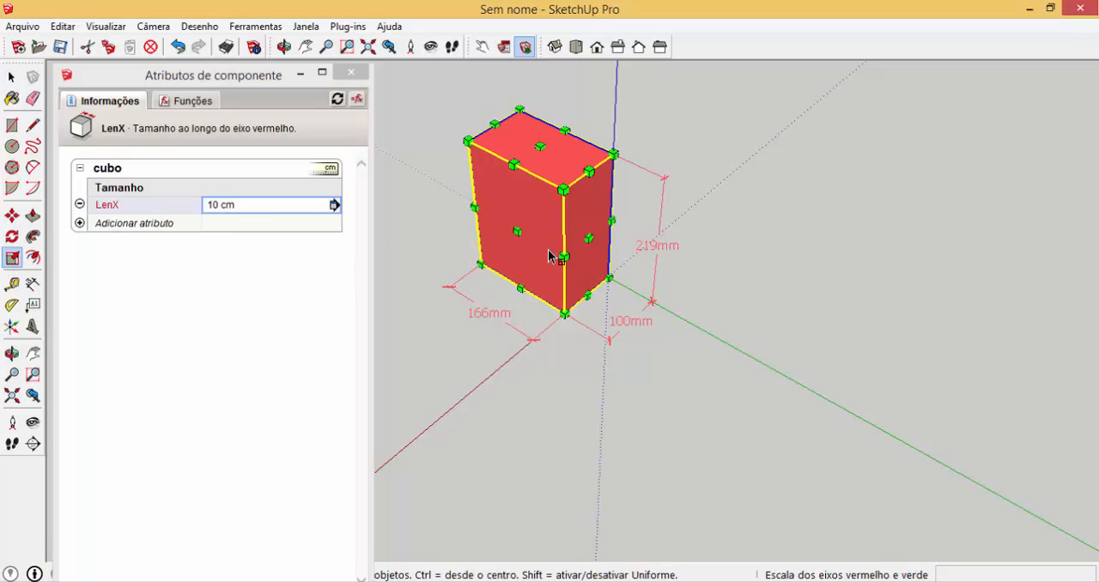
{"action": "left_click_drag", "start_coordinate": [519, 232], "coordinate": [465, 314]}
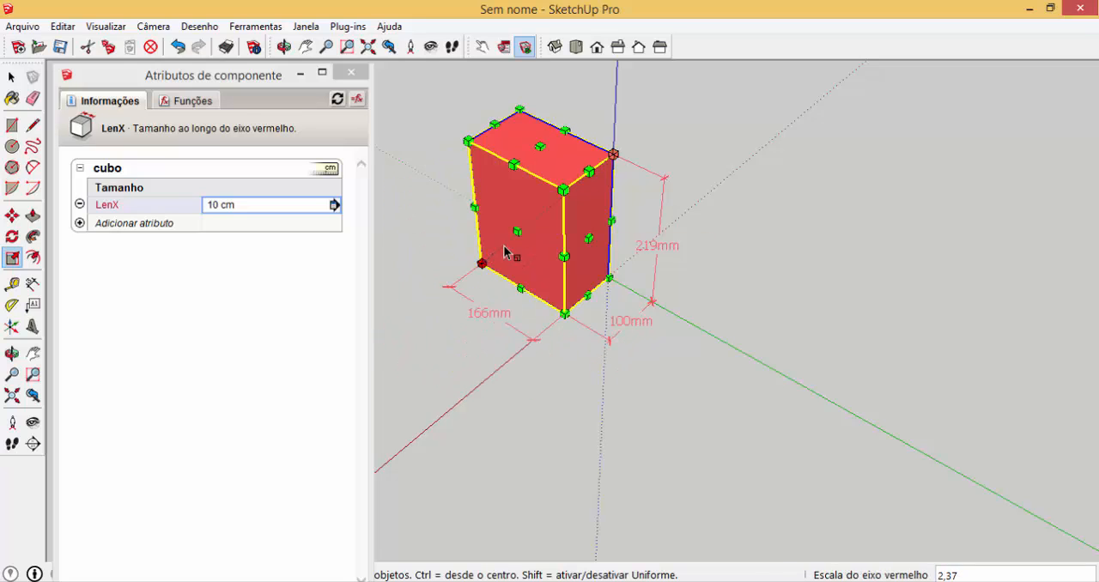
{"action": "left_click_drag", "start_coordinate": [513, 237], "coordinate": [478, 327]}
{"action": "left_click_drag", "start_coordinate": [517, 232], "coordinate": [468, 305]}
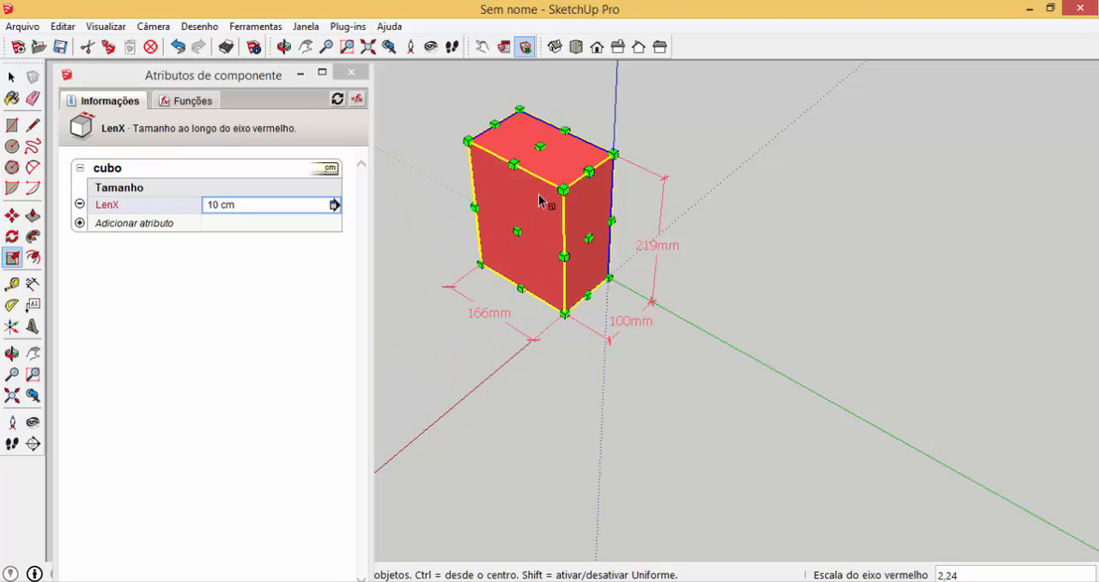
Scale the cubo component to about 272 mm along the blue axis and about 209 mm along the green axis
{"action": "left_click_drag", "start_coordinate": [540, 144], "coordinate": [540, 118]}
{"action": "middle_click_drag", "start_coordinate": [488, 214], "coordinate": [988, 212]}
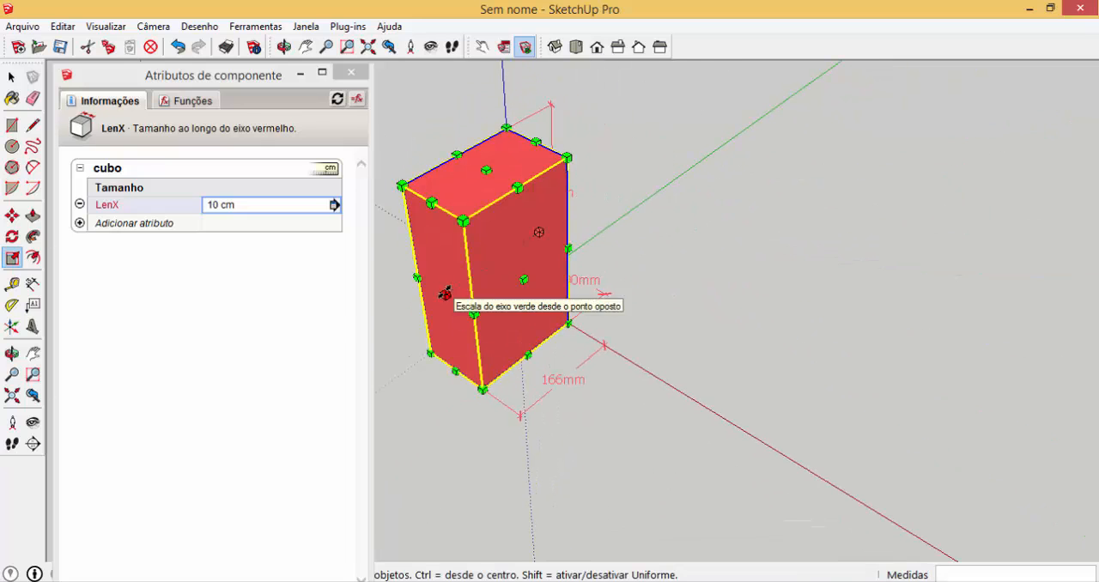
{"action": "left_click_drag", "start_coordinate": [445, 293], "coordinate": [508, 329]}
{"action": "middle_click_drag", "start_coordinate": [508, 328], "coordinate": [442, 276]}
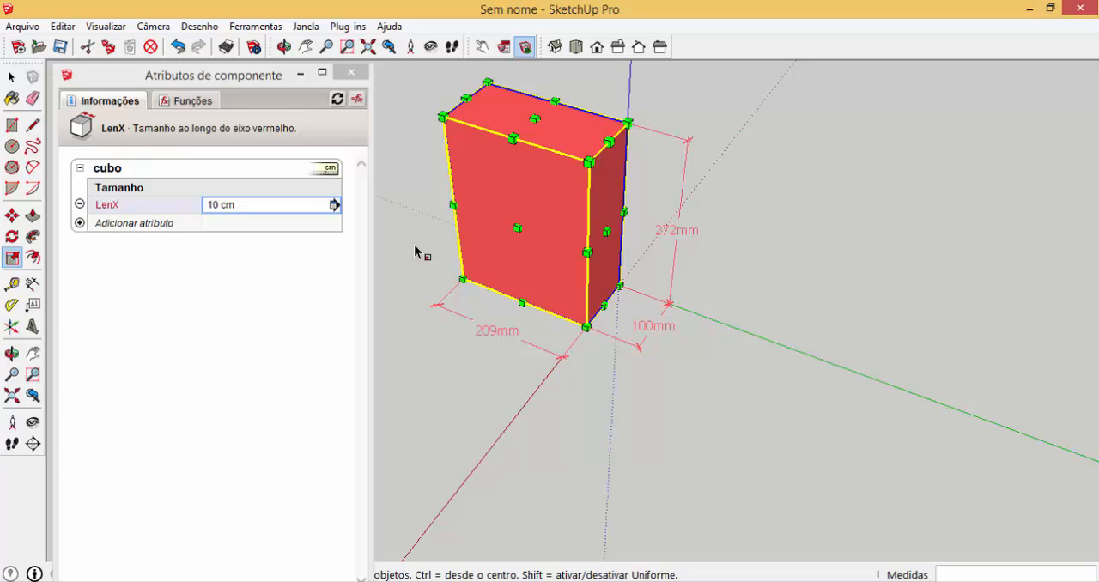
{"action": "key", "text": "space"}
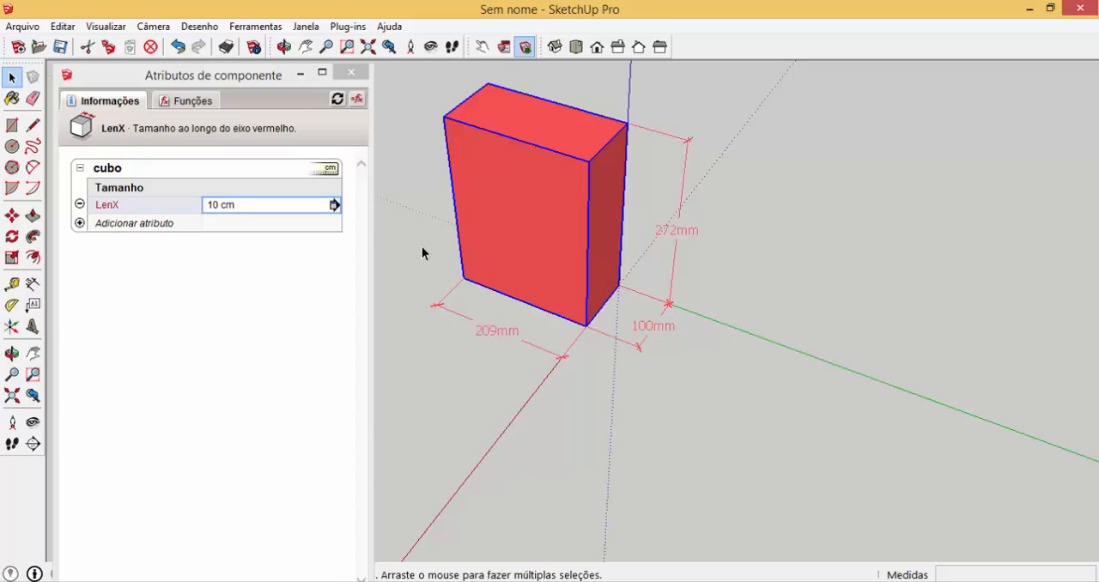
Open the detailed settings of the LenX attribute and review its available units
{"action": "left_click", "coordinate": [334, 206]}
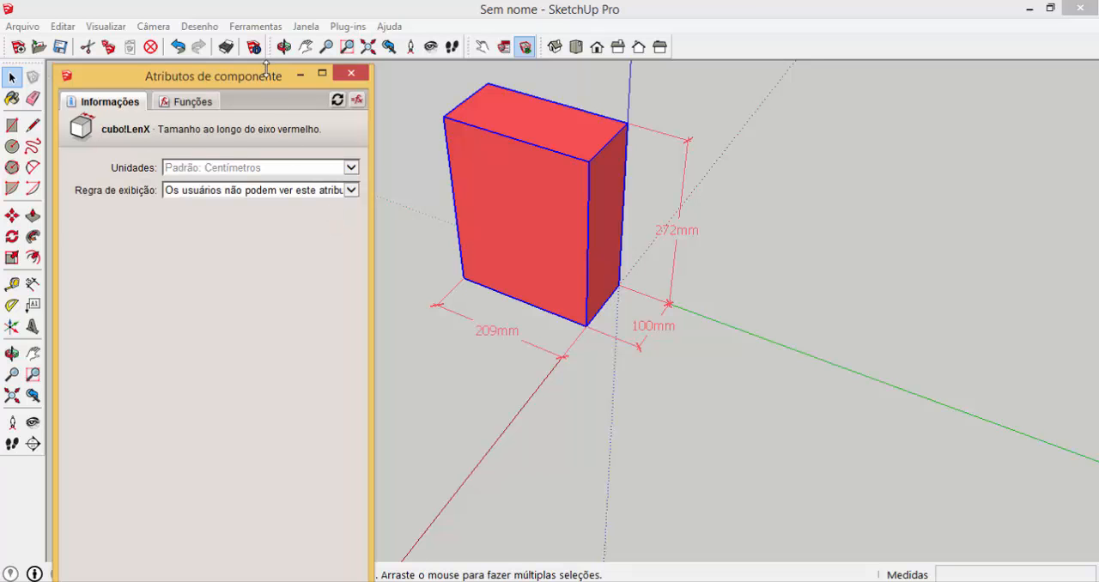
{"action": "mouse_move", "coordinate": [266, 66]}
{"action": "left_mouse_down"}
{"action": "mouse_move", "coordinate": [266, 167]}
{"action": "mouse_move", "coordinate": [253, 76]}
{"action": "left_mouse_up"}
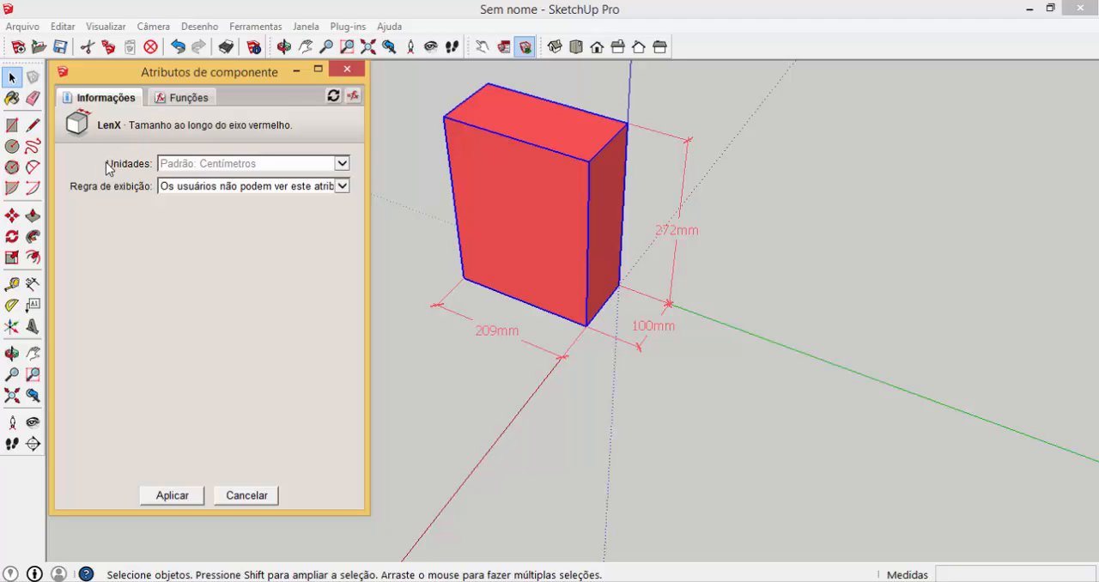
{"action": "left_click", "coordinate": [343, 164]}
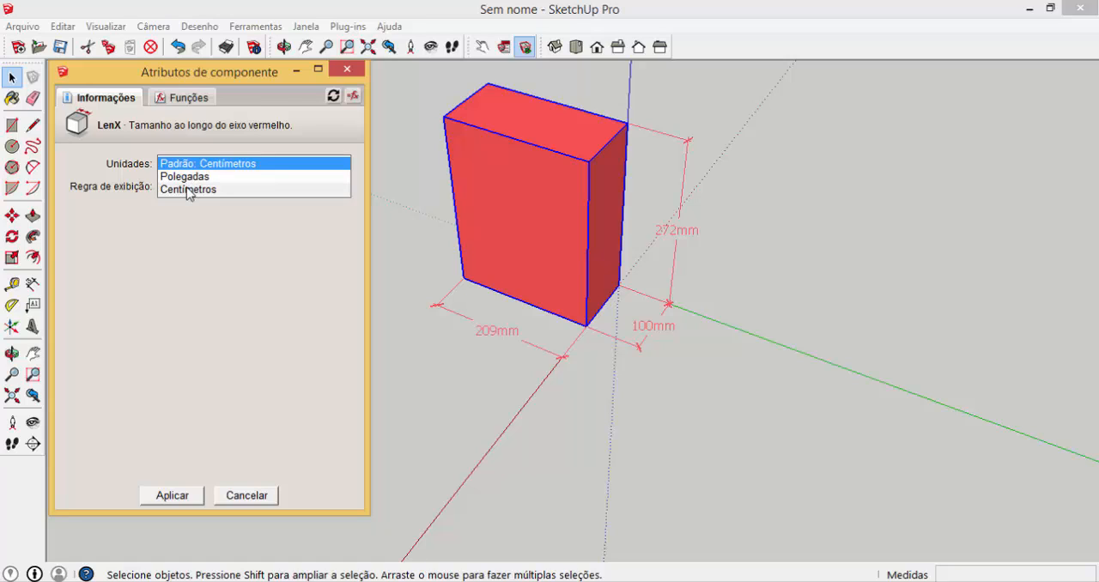
{"action": "left_click", "coordinate": [115, 196]}
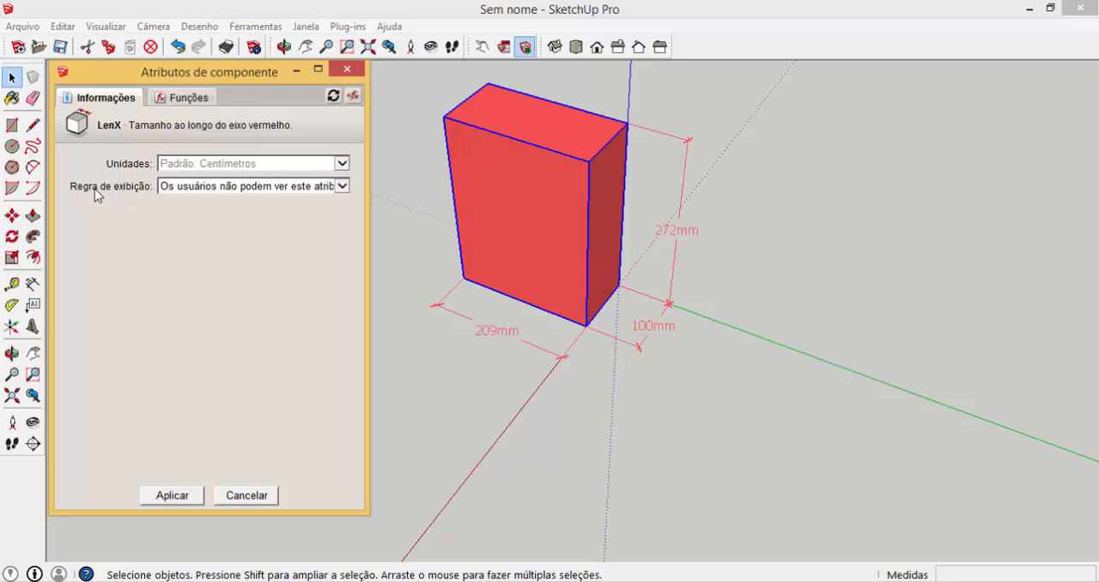
Set LenX's display rule to "Os usuários podem ver este atributo" with the displayed label Comprimento, and apply it
{"action": "left_click", "coordinate": [341, 186]}
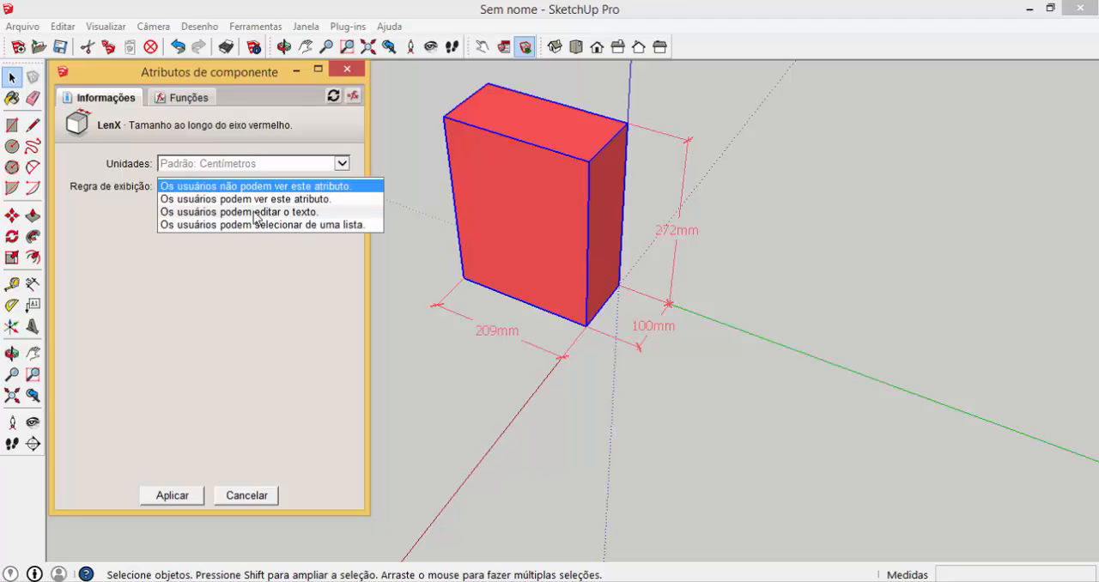
{"action": "left_click", "coordinate": [239, 199]}
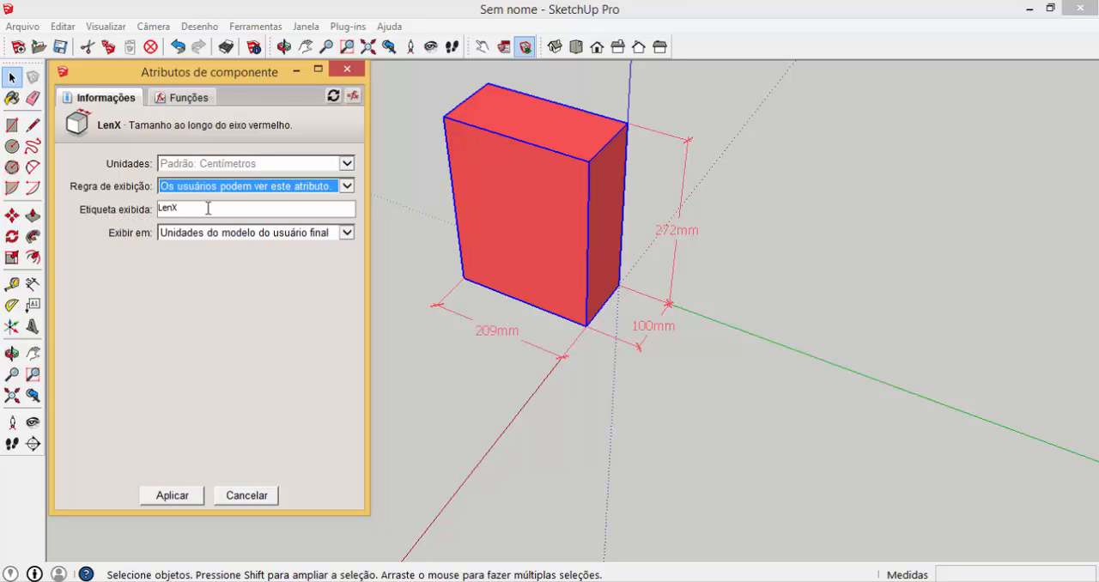
{"action": "left_click_drag", "start_coordinate": [207, 207], "coordinate": [151, 207]}
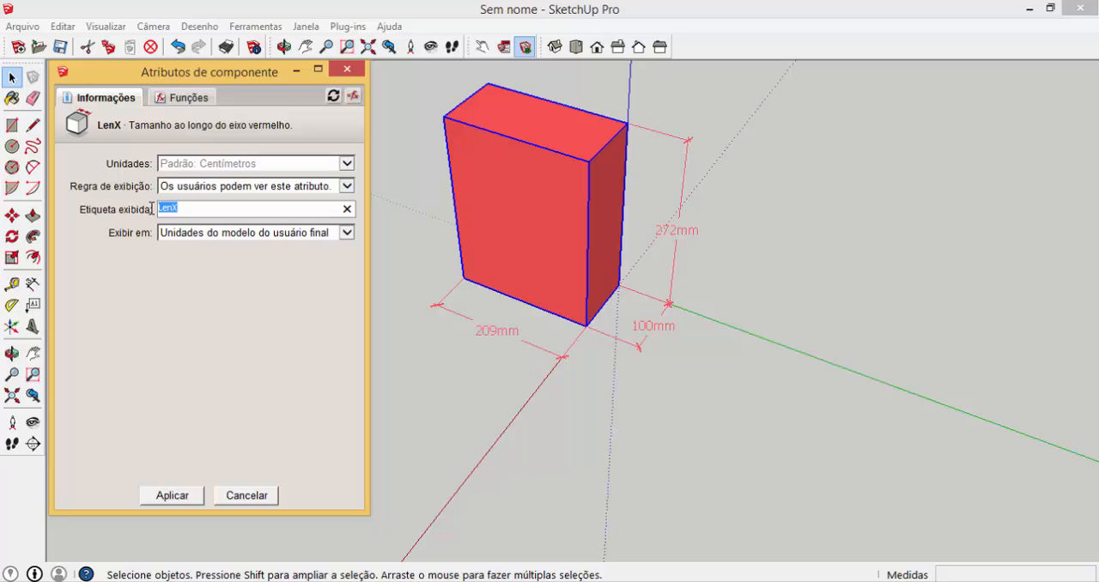
{"action": "type", "text": "Comprimento"}
{"action": "left_click", "coordinate": [183, 495]}
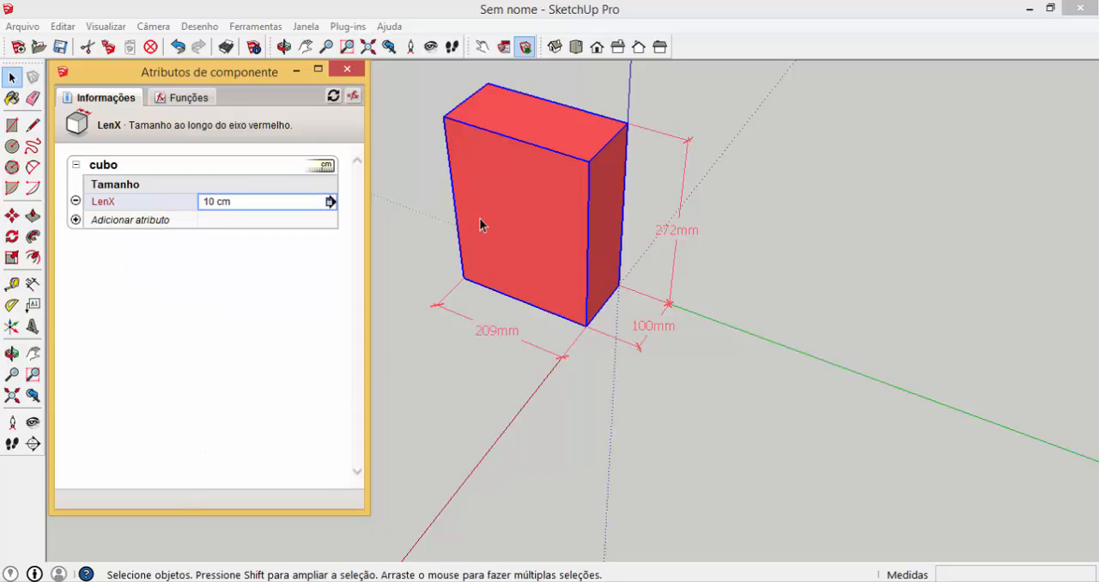
Check whether Comprimento can be edited in the cubo component's options, and close the options
{"action": "left_click", "coordinate": [504, 47]}
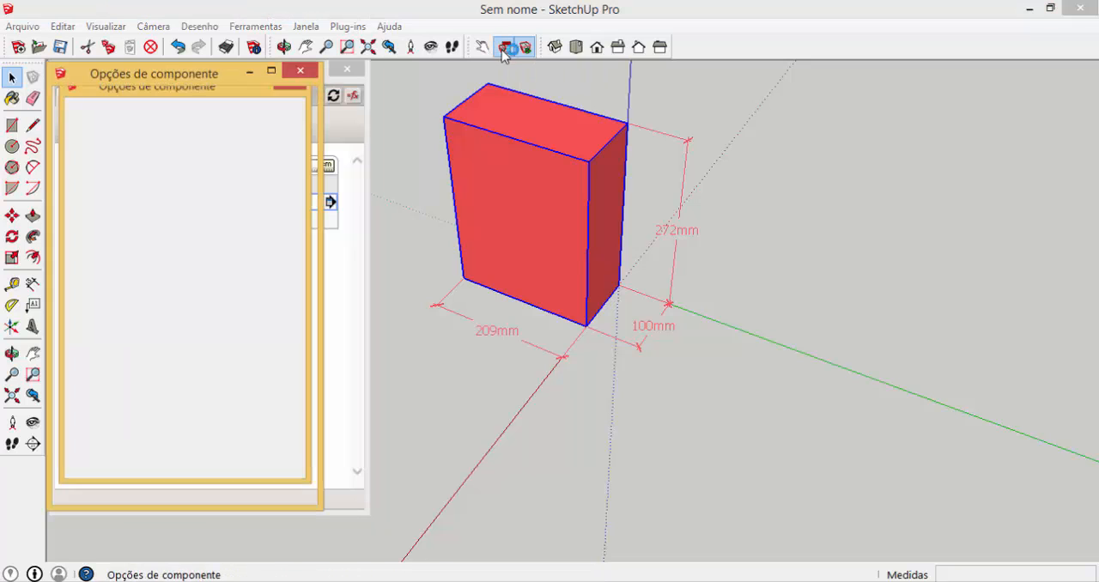
{"action": "left_click_drag", "start_coordinate": [196, 193], "coordinate": [111, 193]}
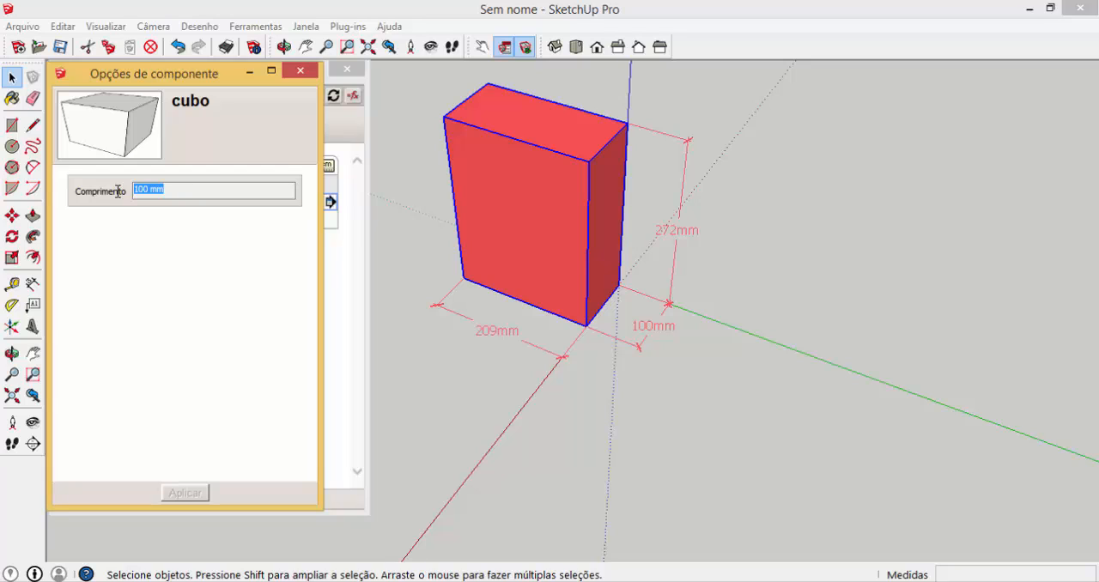
{"action": "left_click_drag", "start_coordinate": [178, 191], "coordinate": [95, 189]}
{"action": "left_click", "coordinate": [300, 70]}
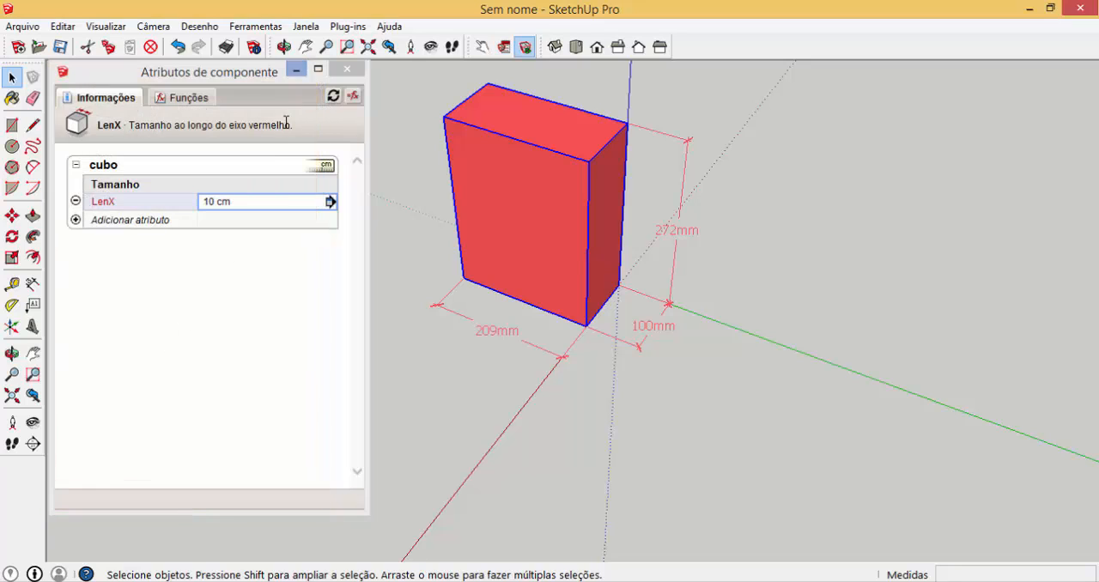
Change LenX's display rule to "Os usuários podem editar o texto" and apply it
{"action": "left_click", "coordinate": [330, 201]}
{"action": "left_click", "coordinate": [350, 189]}
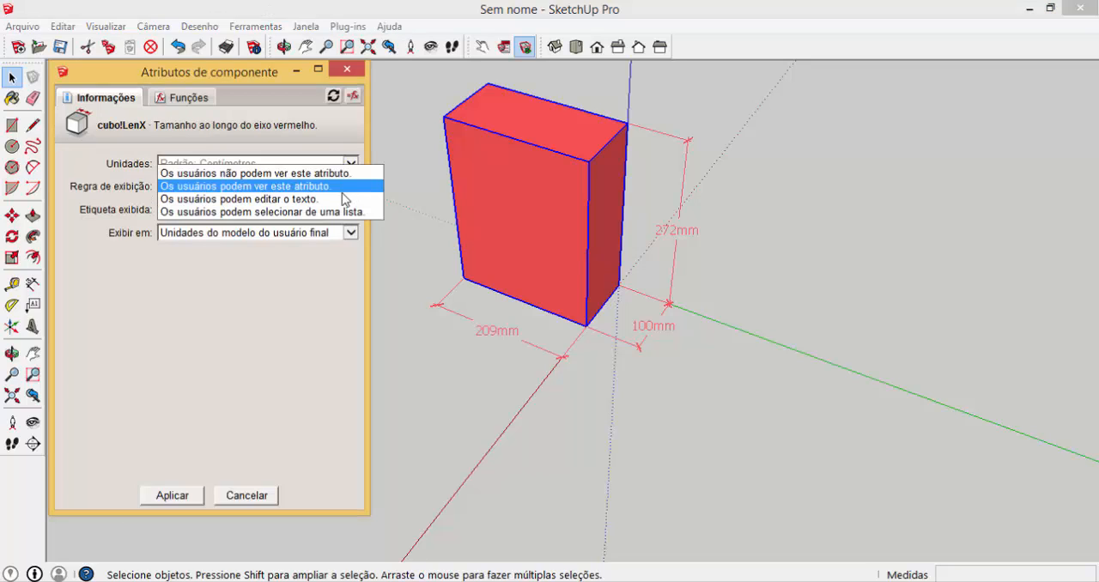
{"action": "left_click", "coordinate": [263, 201]}
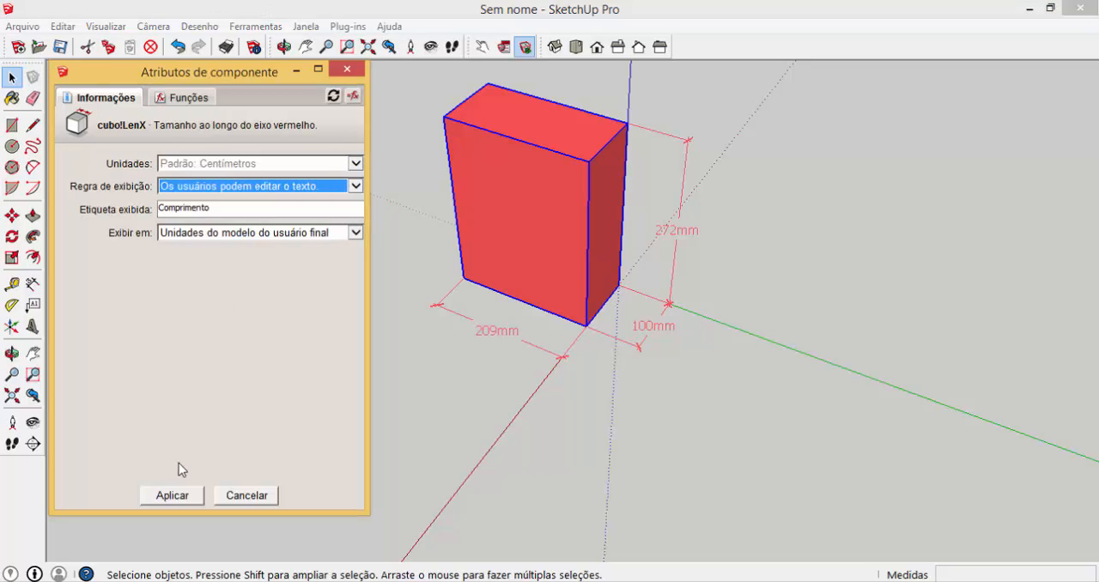
{"action": "left_click", "coordinate": [173, 495]}
Open the cubo component's options and set Comprimento to 200 mm
{"action": "left_click", "coordinate": [504, 49]}
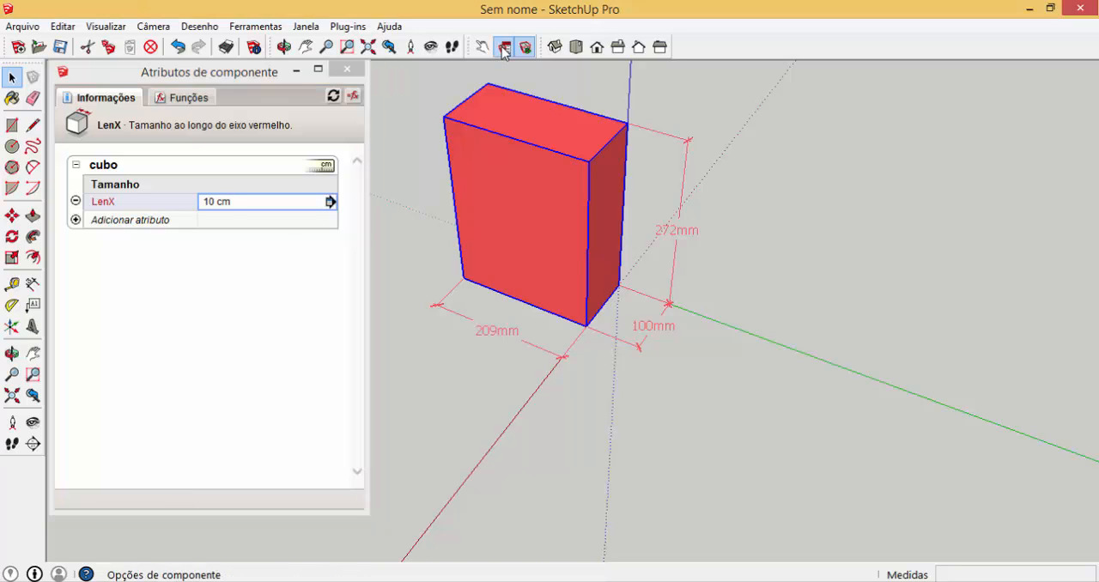
{"action": "left_click_drag", "start_coordinate": [197, 188], "coordinate": [117, 187]}
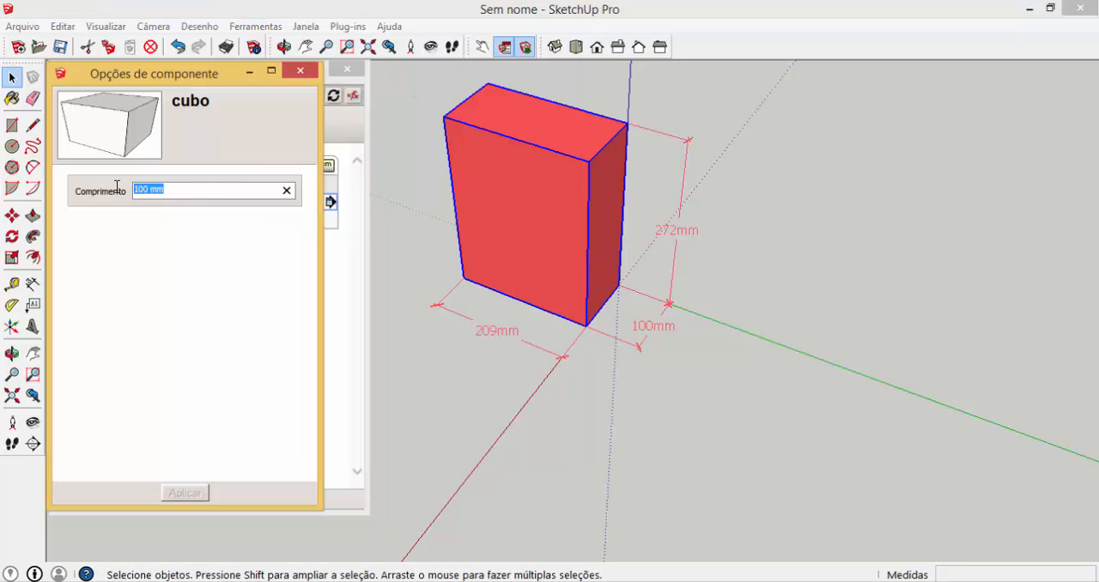
{"action": "type", "text": "200"}
{"action": "key", "text": "Return"}
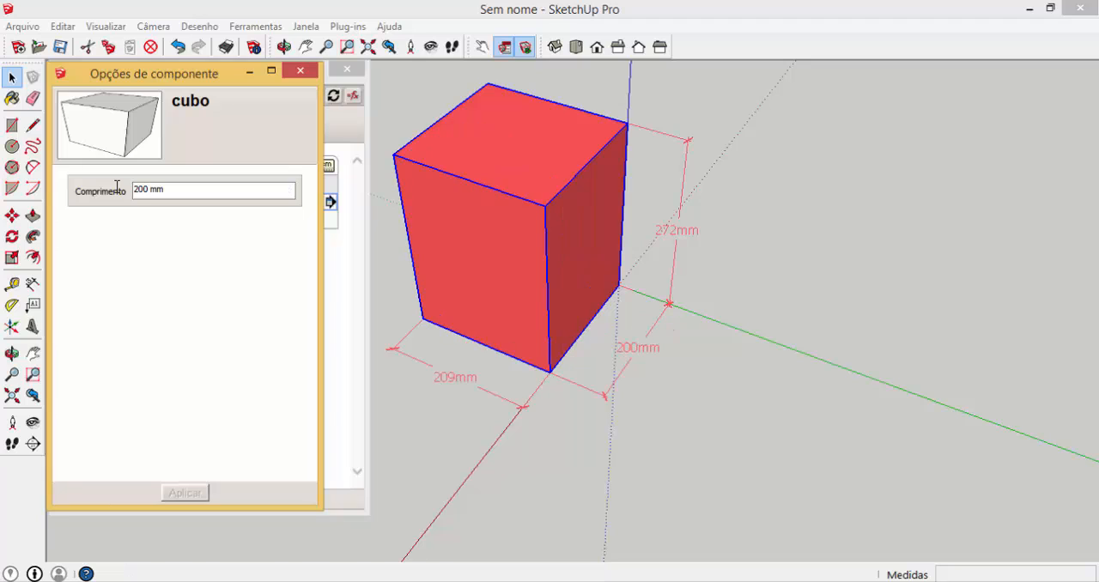
Set Comprimento back to 100 mm in the component options
{"action": "left_click_drag", "start_coordinate": [181, 190], "coordinate": [98, 189]}
{"action": "type", "text": "100"}
{"action": "key", "text": "Return"}
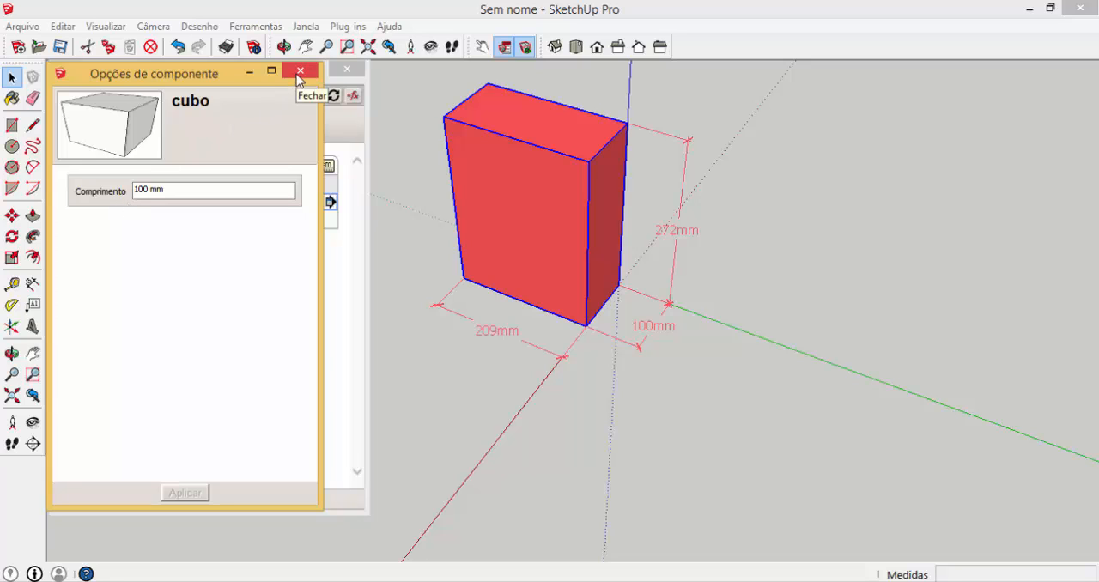
Scale the cubo component along the red axis to a length of about 142 mm
{"action": "left_click", "coordinate": [11, 258]}
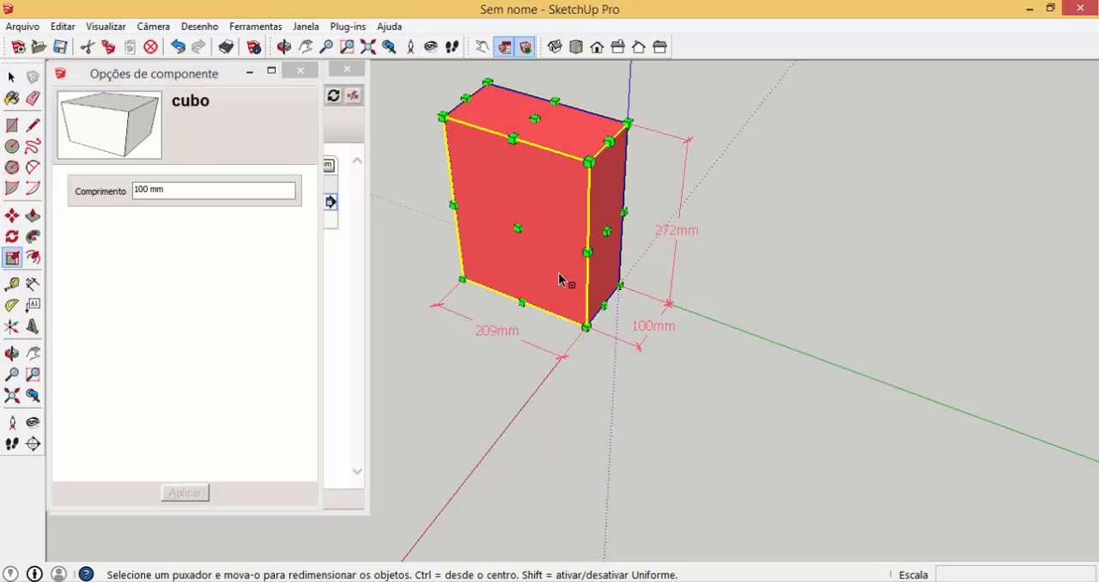
{"action": "left_click_drag", "start_coordinate": [518, 228], "coordinate": [502, 249]}
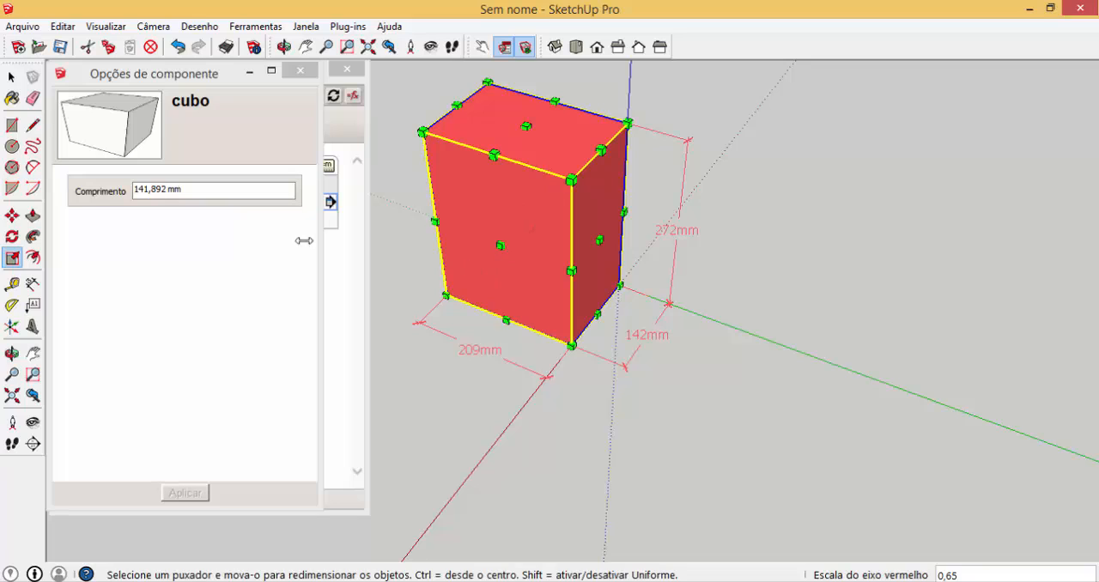
Restore Comprimento to 100 mm, close the component options and leave the Scale tool
{"action": "left_click", "coordinate": [193, 191]}
{"action": "type", "text": "100"}
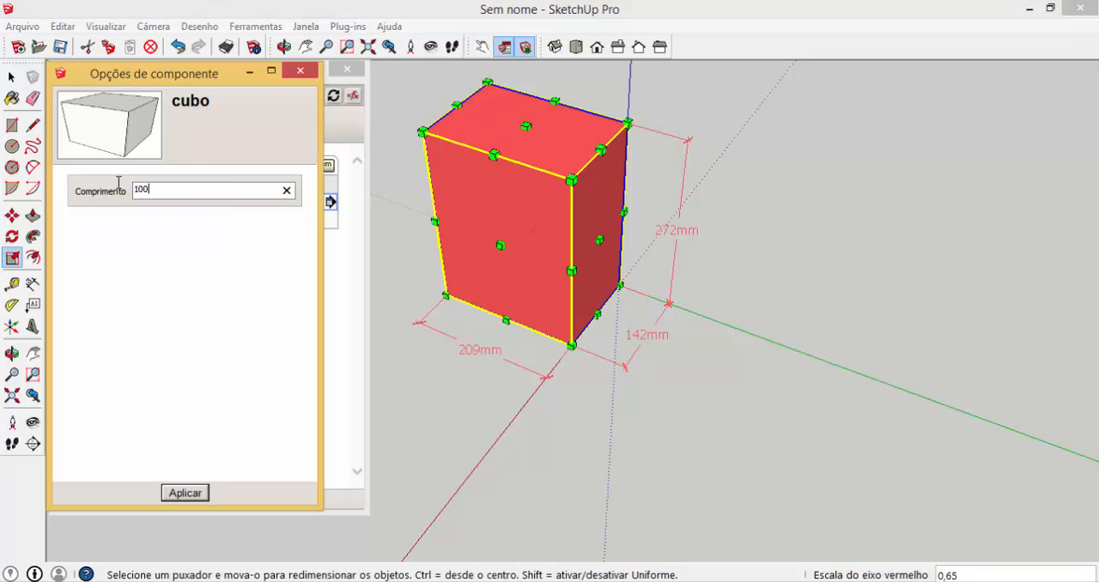
{"action": "key", "text": "Return"}
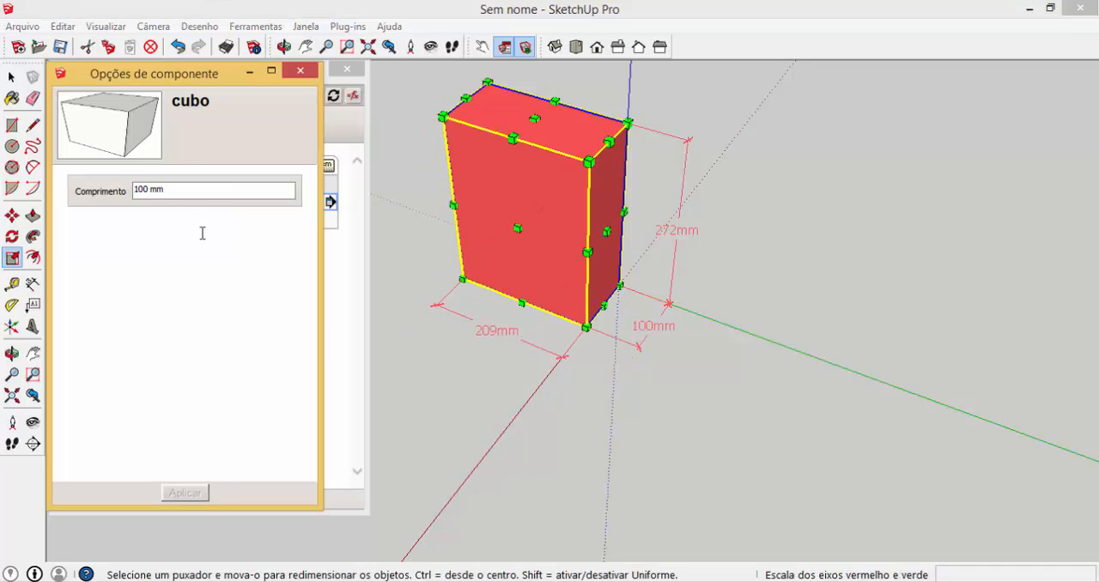
{"action": "left_click", "coordinate": [299, 79]}
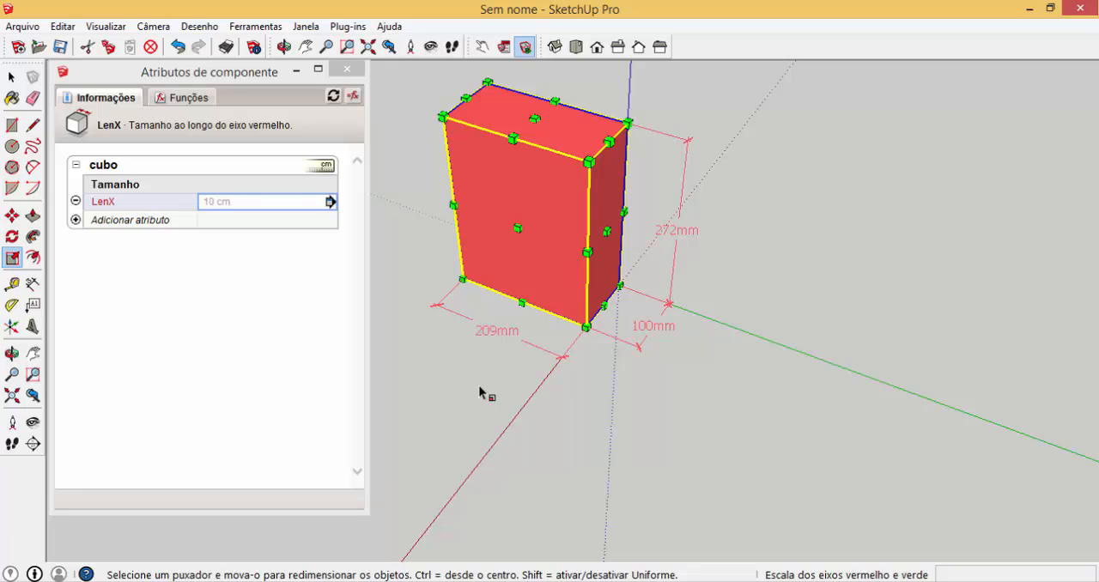
{"action": "key", "text": "space"}
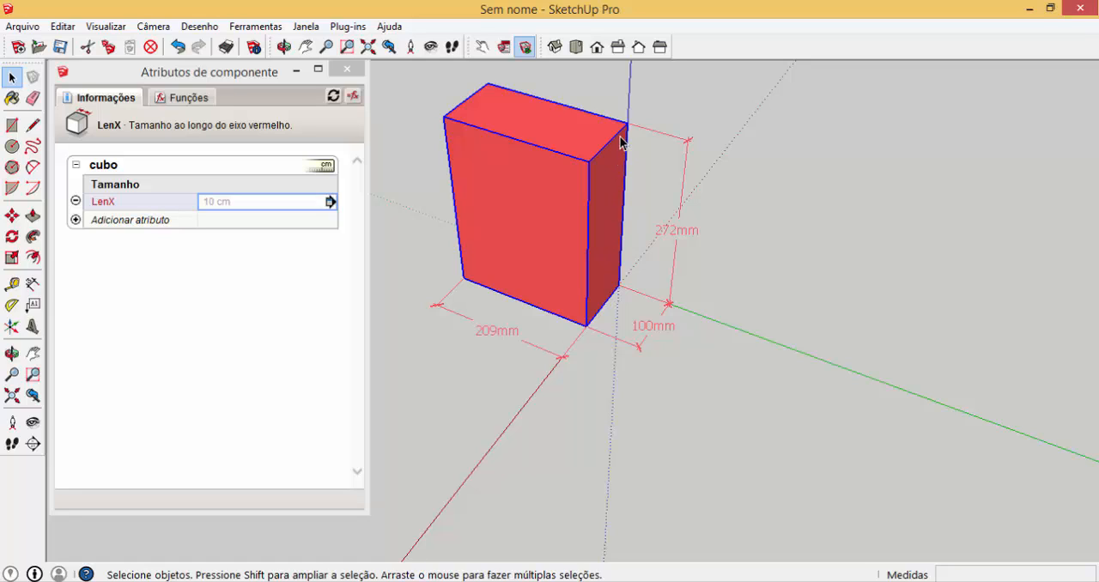
Add the LenY and LenZ size attributes to cubo and make LenZ text that users can edit, labelled Altura
{"action": "left_click", "coordinate": [76, 220]}
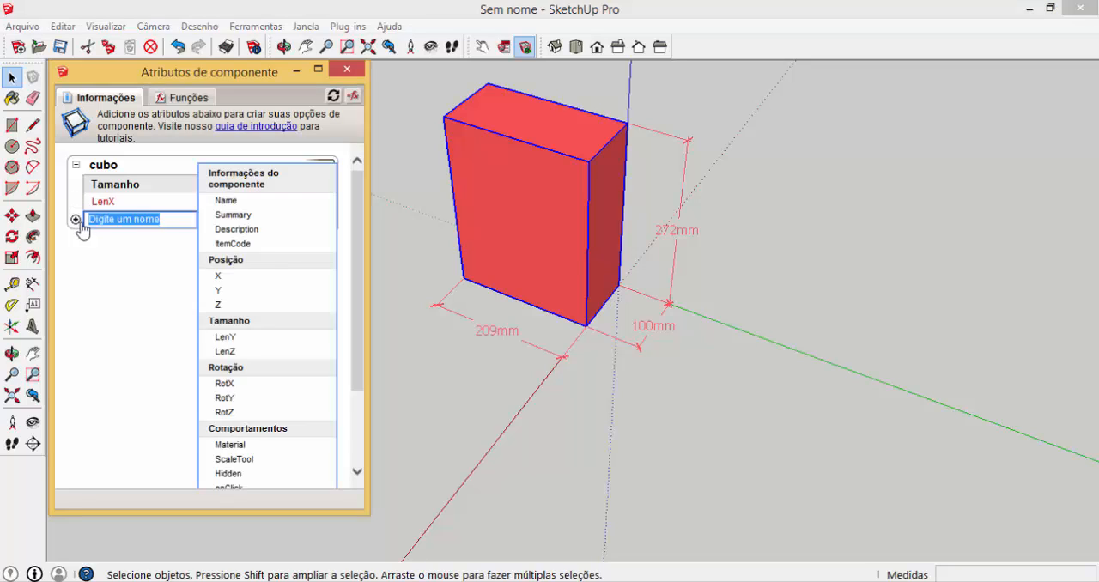
{"action": "left_click", "coordinate": [228, 324]}
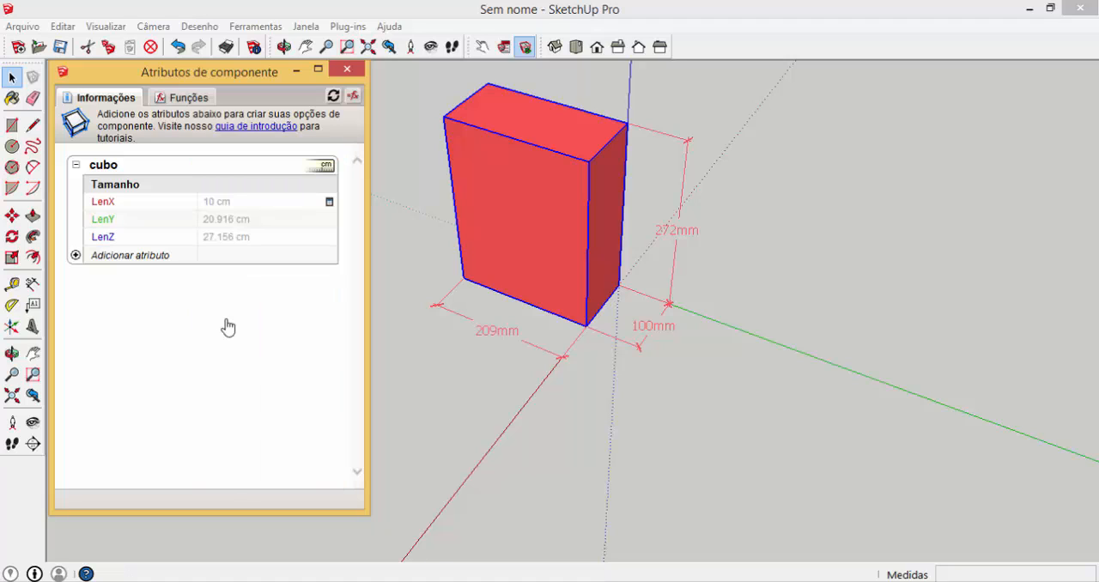
{"action": "left_click", "coordinate": [332, 238]}
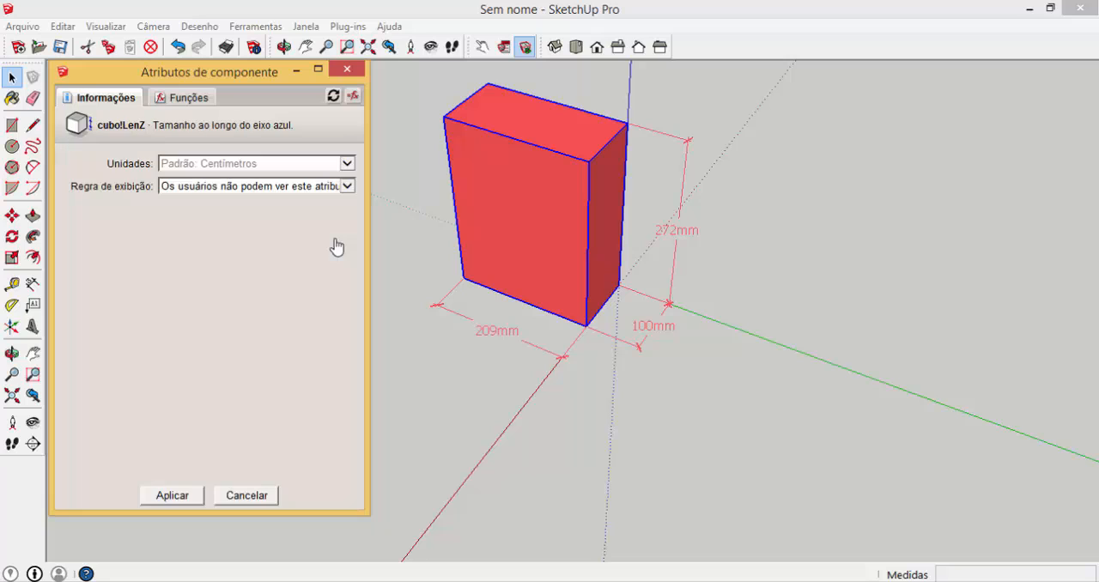
{"action": "left_click", "coordinate": [349, 188]}
{"action": "left_click", "coordinate": [264, 209]}
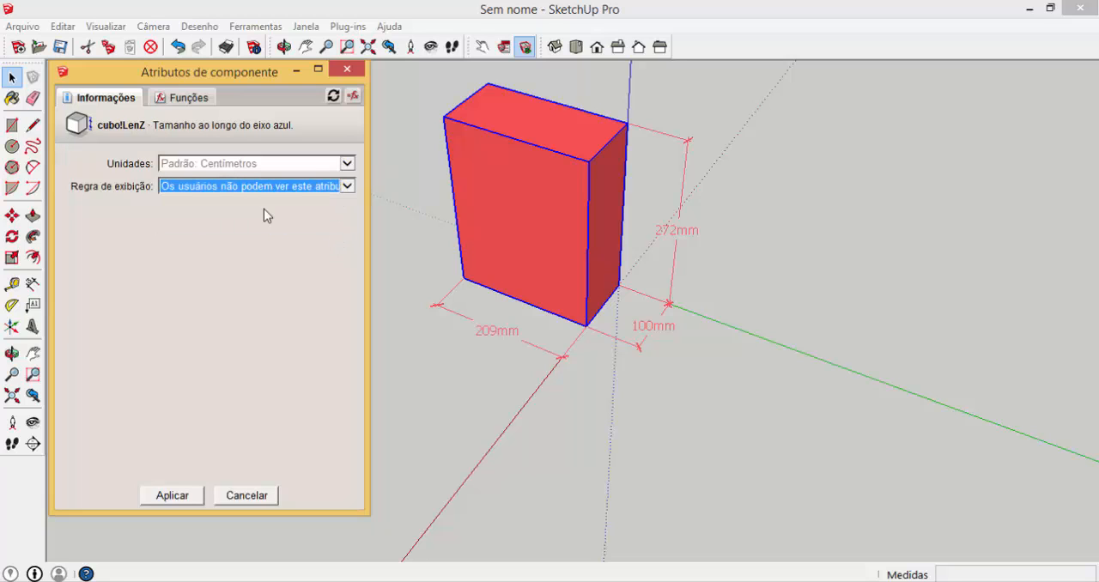
{"action": "left_click_drag", "start_coordinate": [219, 209], "coordinate": [147, 206]}
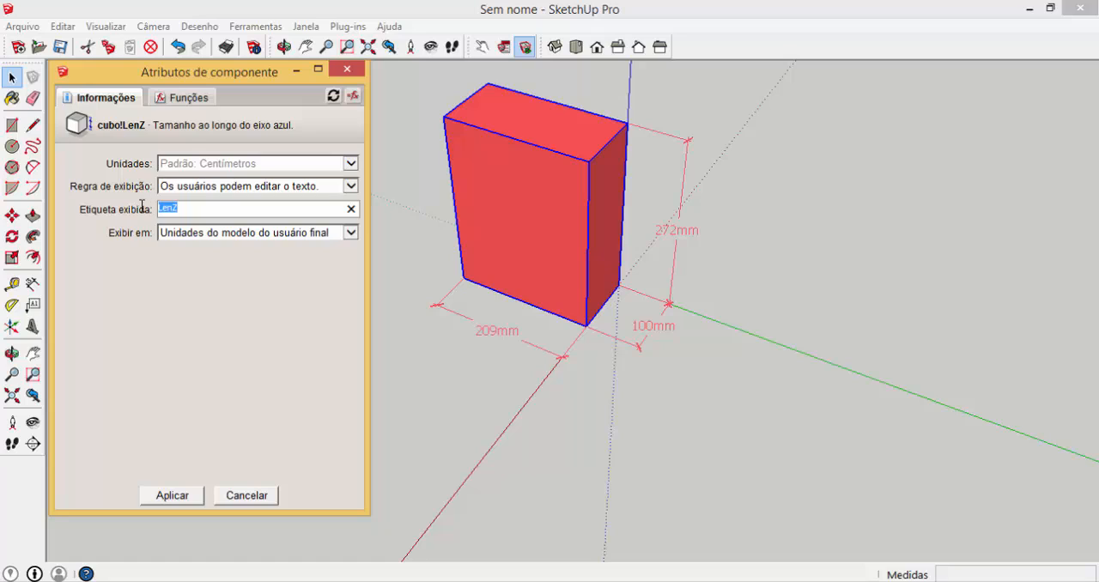
{"action": "type", "text": "Altura"}
{"action": "left_click", "coordinate": [173, 495]}
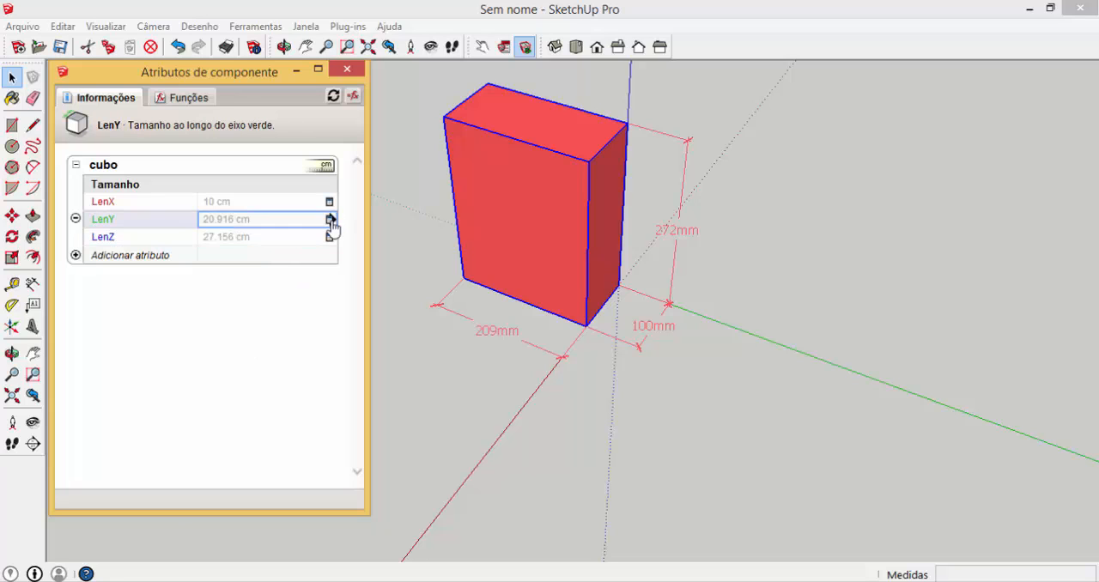
Let users edit the LenY attribute as text and give it the display label Profundidade
{"action": "left_click", "coordinate": [330, 220]}
{"action": "left_click", "coordinate": [347, 187]}
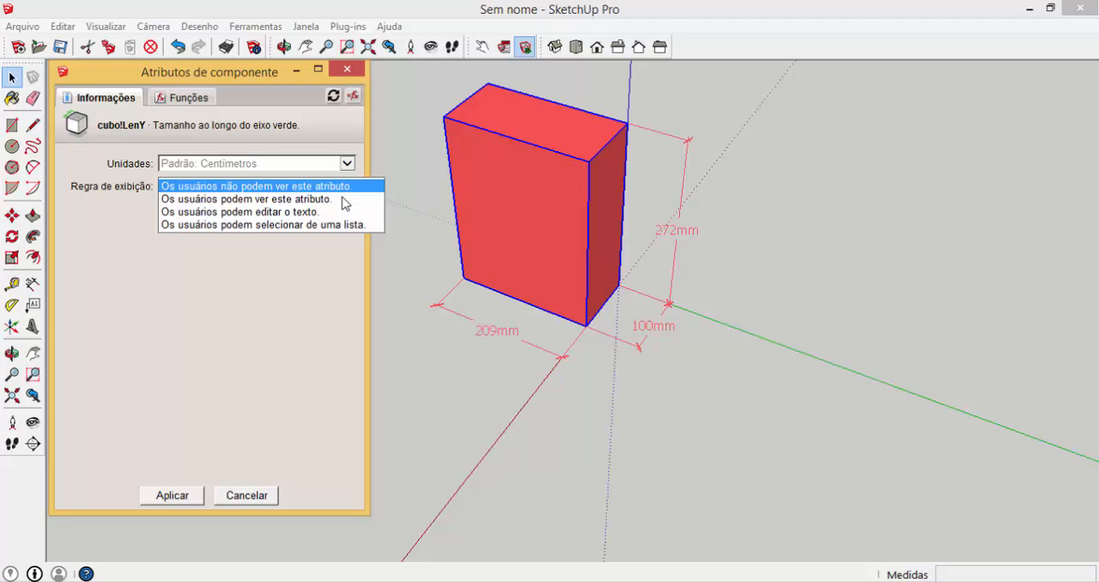
{"action": "left_click", "coordinate": [289, 214]}
{"action": "left_click_drag", "start_coordinate": [189, 207], "coordinate": [118, 210]}
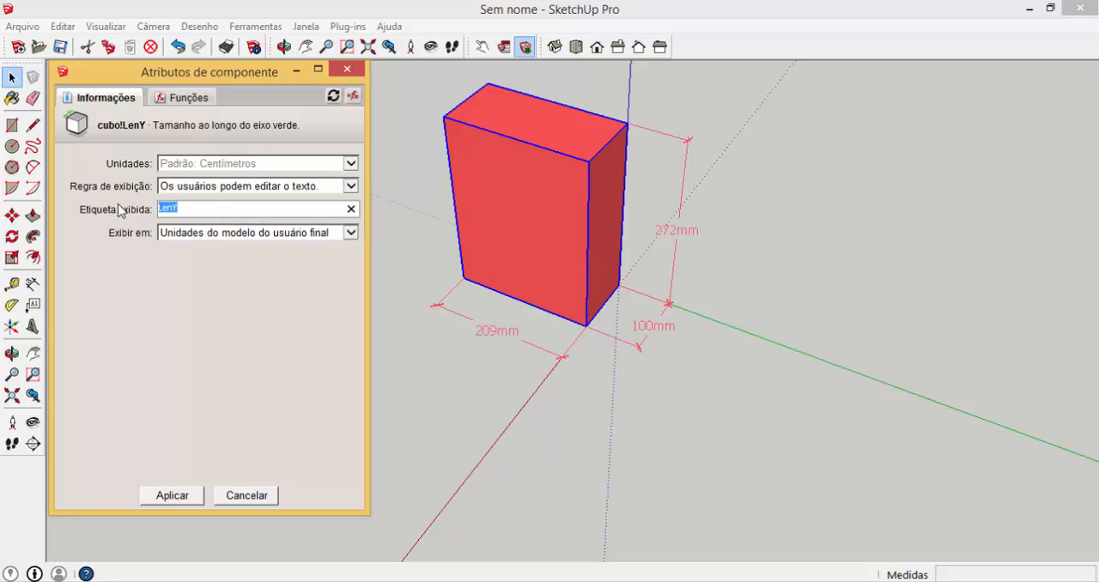
{"action": "type", "text": "Profundidade"}
{"action": "left_click", "coordinate": [180, 495]}
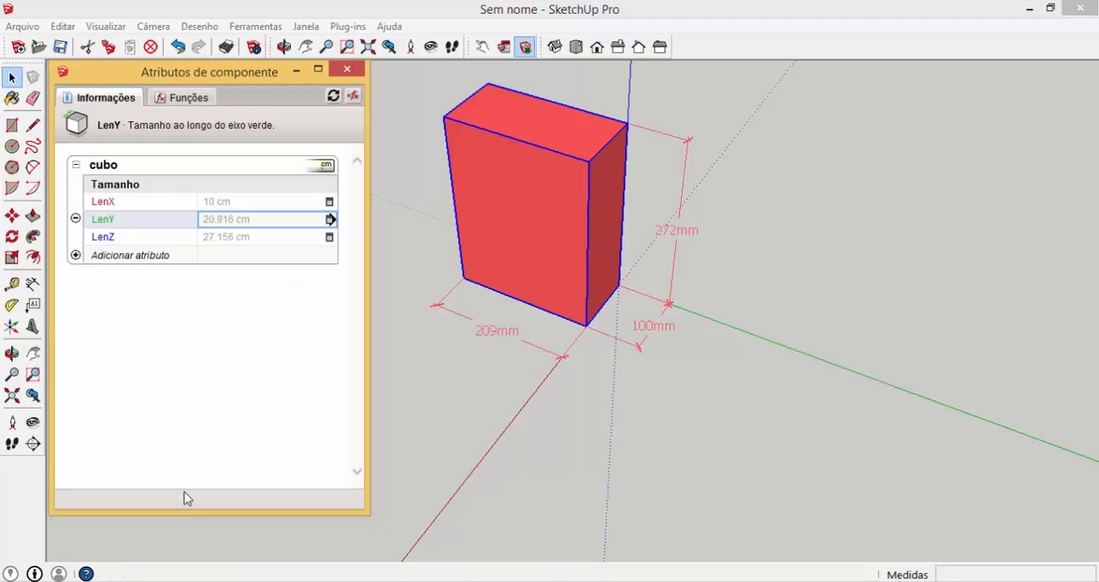
Change LenX's display rule so users select from a list, and replace its display label with Espessura
{"action": "left_click", "coordinate": [331, 203]}
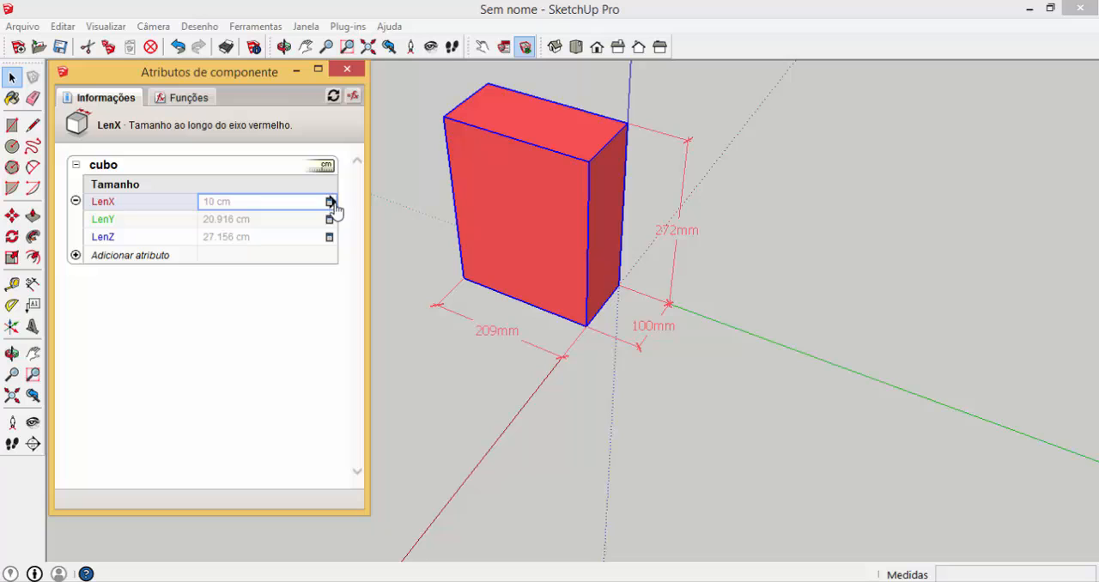
{"action": "left_click", "coordinate": [331, 203]}
{"action": "left_click", "coordinate": [351, 185]}
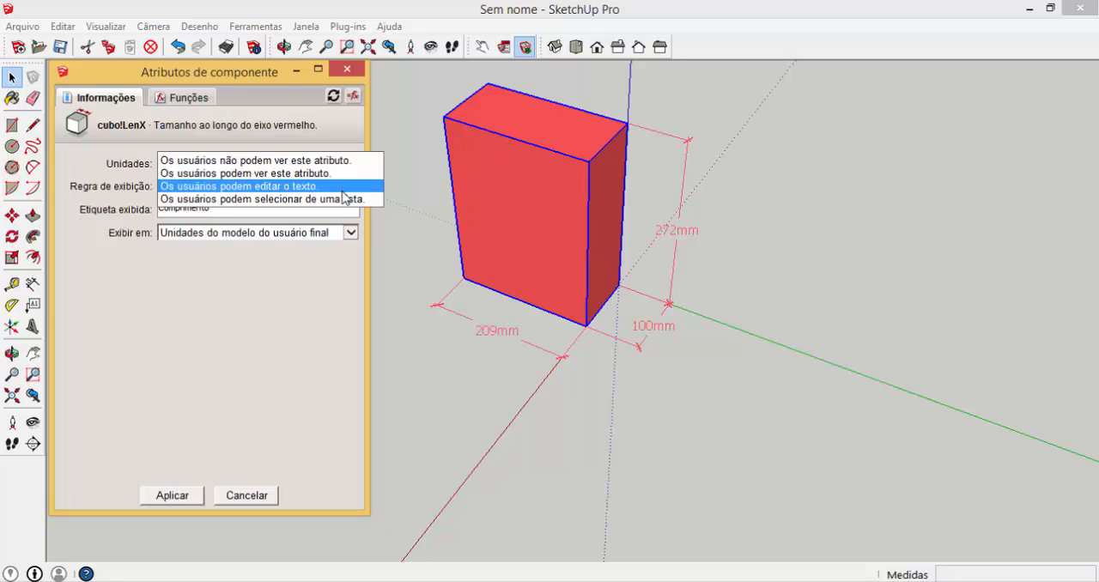
{"action": "left_click", "coordinate": [310, 199]}
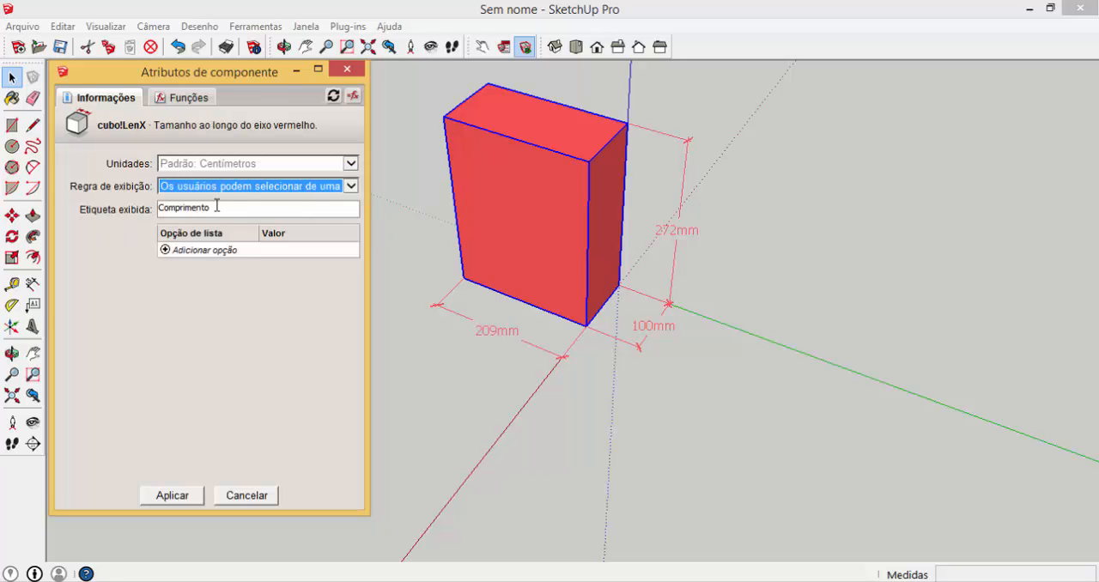
{"action": "left_click_drag", "start_coordinate": [220, 207], "coordinate": [142, 207]}
{"action": "type", "text": "E"}
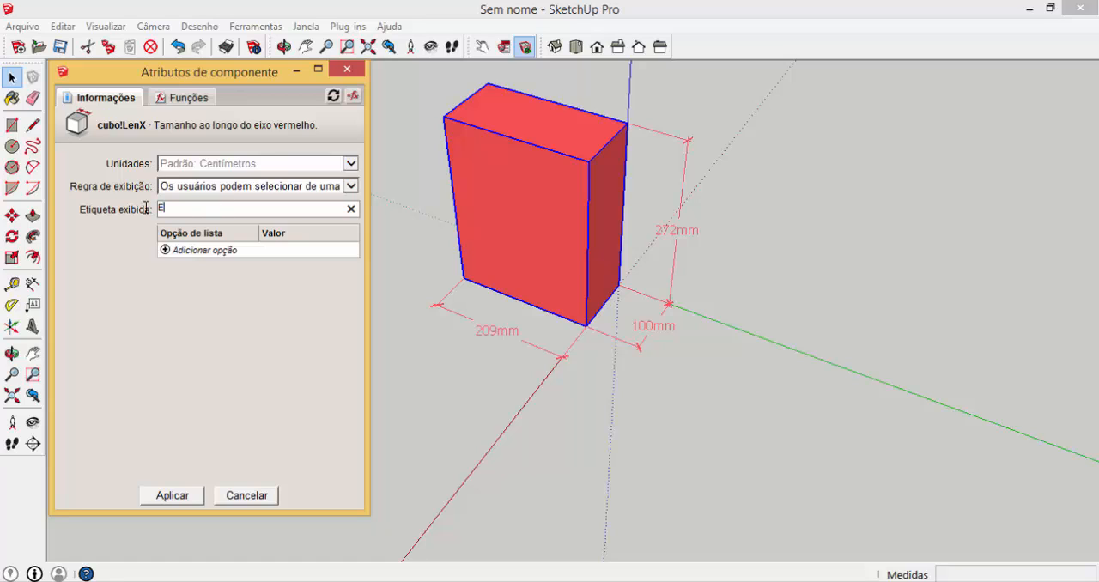
{"action": "type", "text": "spessura"}
Add a list option named 15 with a value of 1.5 cm to the Espessura attribute
{"action": "left_click", "coordinate": [165, 250]}
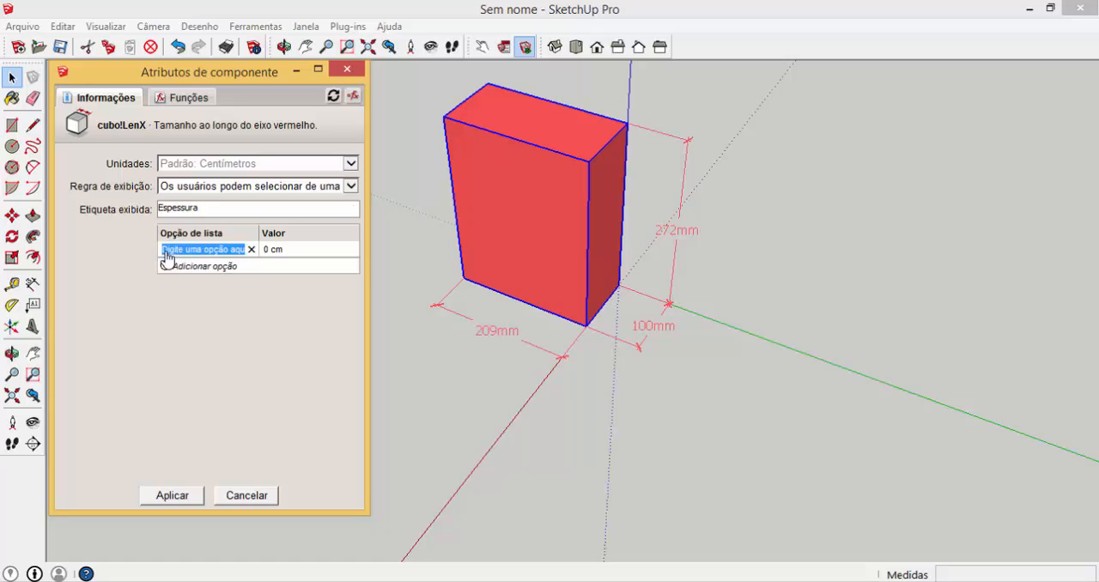
{"action": "type", "text": "15"}
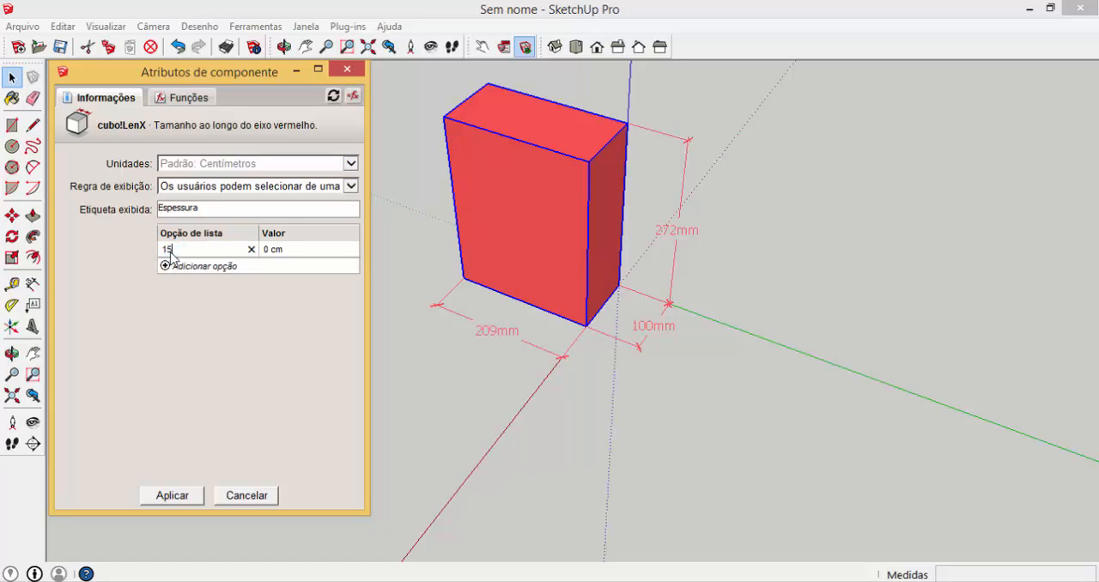
{"action": "key", "text": "Tab"}
Add Espessura list options 18 with a value of 1.8 cm and 25 with 2.5 cm, and apply the attribute settings
{"action": "type", "text": "1.5"}
{"action": "key", "text": "Tab"}
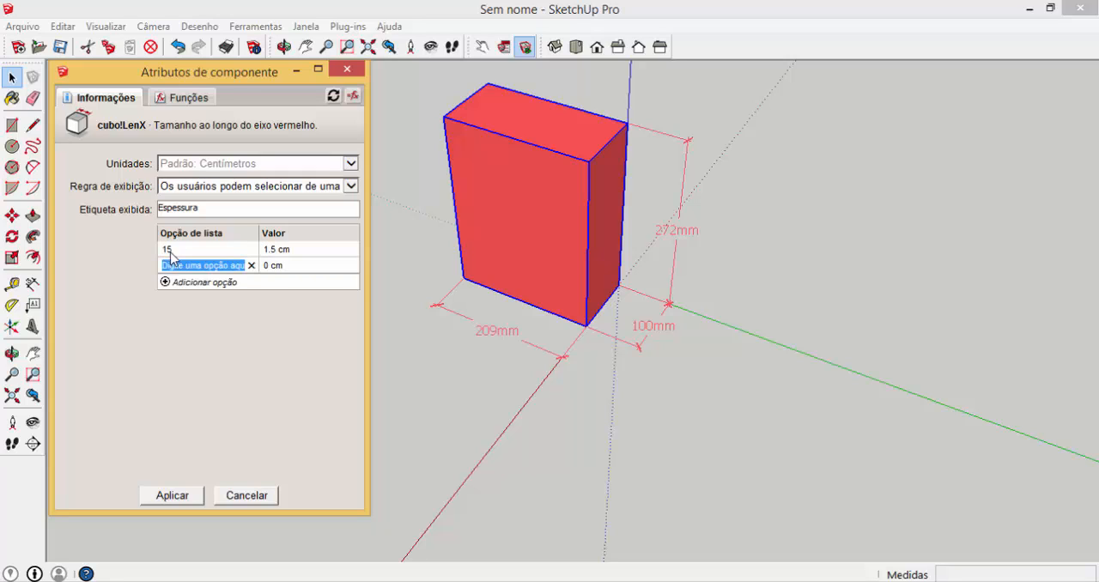
{"action": "type", "text": "1"}
{"action": "key", "text": "Tab"}
{"action": "type", "text": "1"}
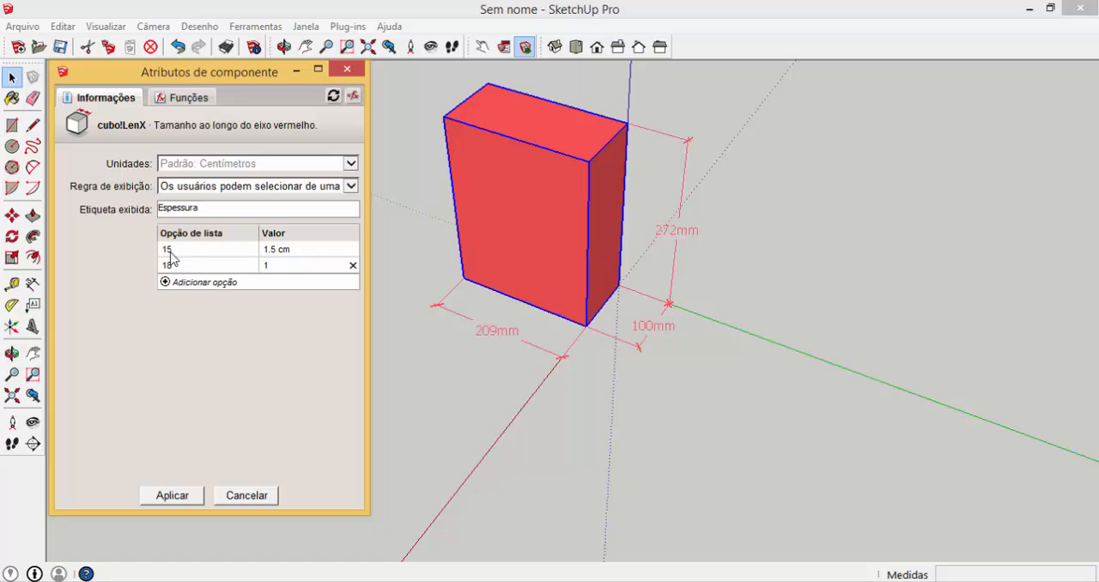
{"action": "type", "text": ".8"}
{"action": "key", "text": "Tab"}
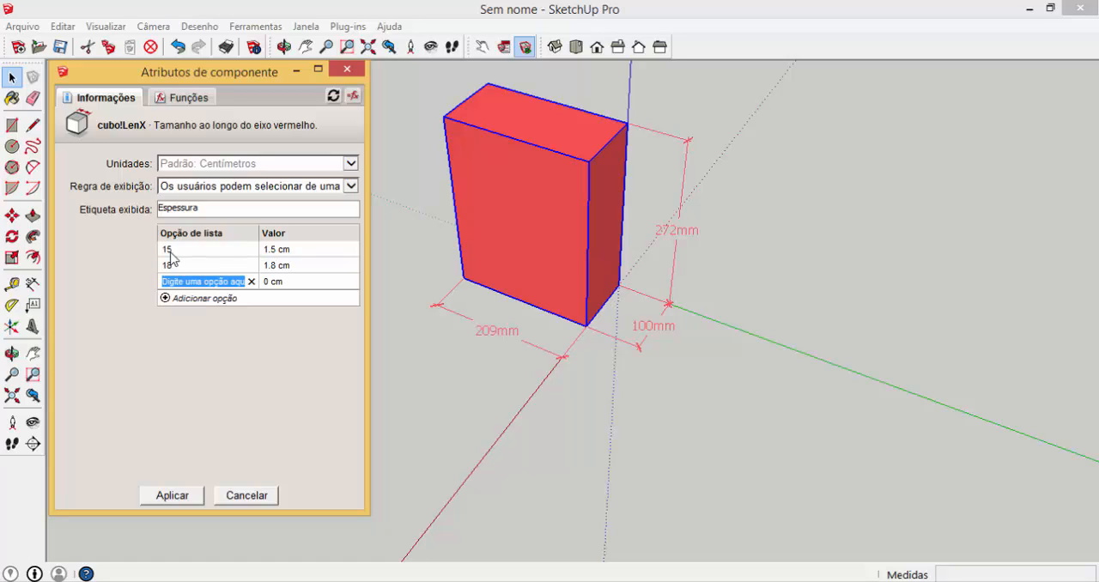
{"action": "type", "text": "25"}
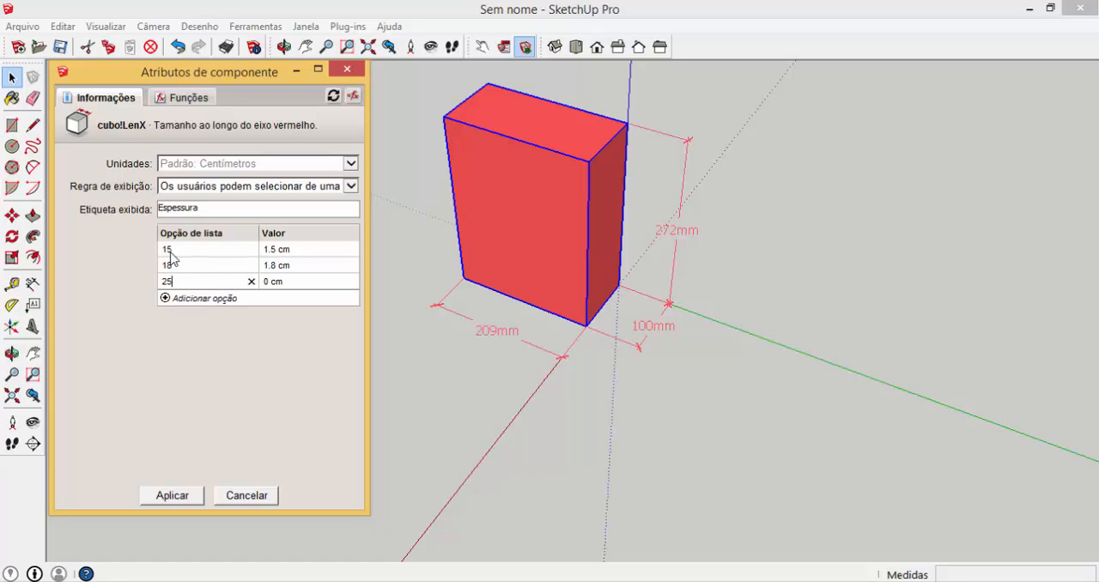
{"action": "key", "text": "Tab"}
{"action": "type", "text": "2"}
{"action": "left_click", "coordinate": [187, 500]}
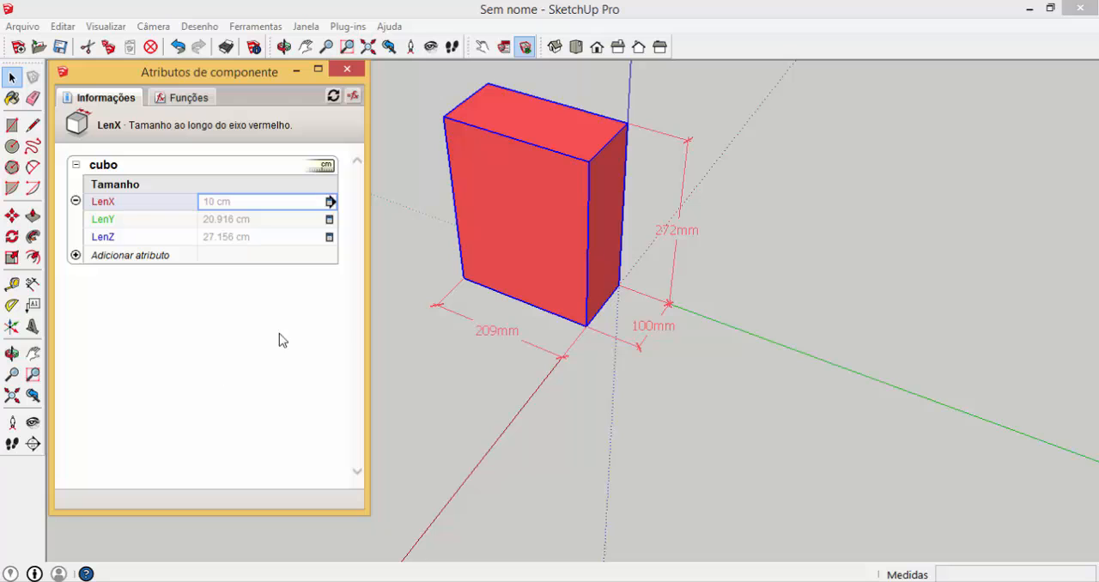
Open the cubo component's options and set both Profundidade and Altura to 400 mm
{"action": "left_click", "coordinate": [504, 50]}
{"action": "left_click", "coordinate": [504, 50]}
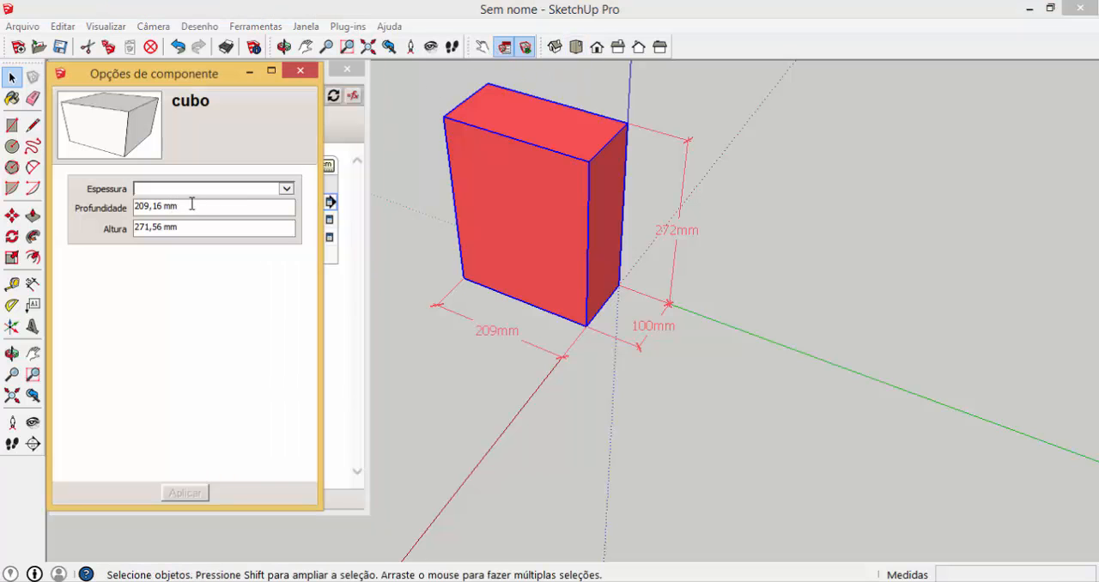
{"action": "left_click_drag", "start_coordinate": [213, 204], "coordinate": [106, 202]}
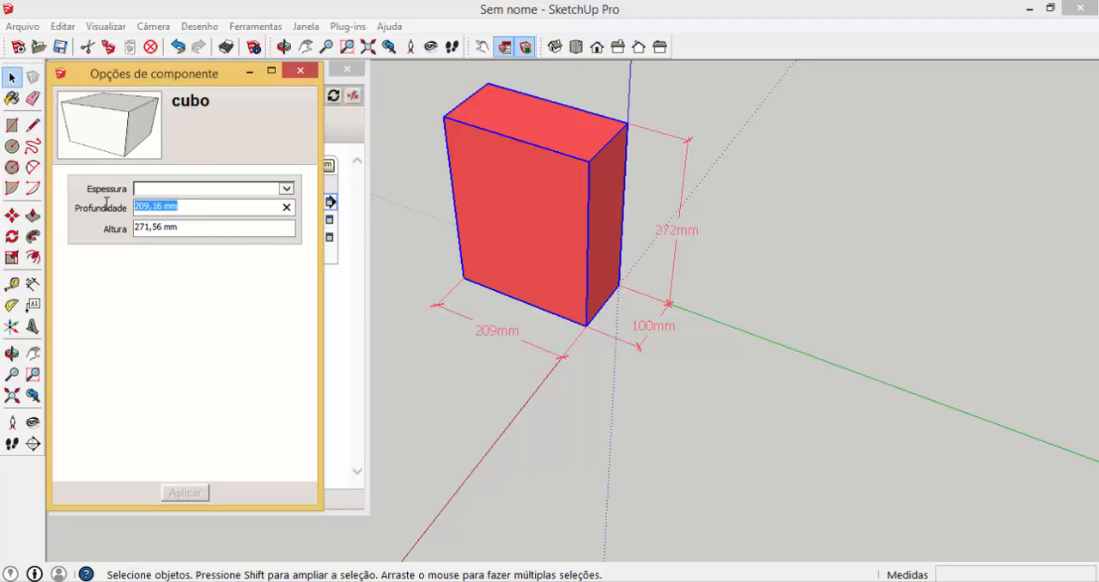
{"action": "type", "text": "400"}
{"action": "key", "text": "Return"}
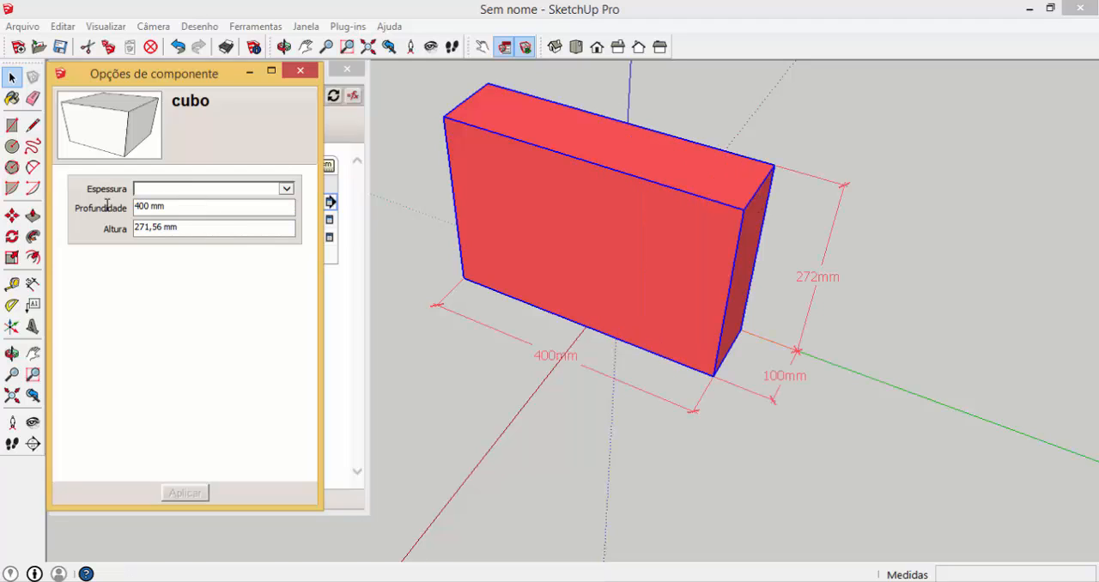
{"action": "left_click", "coordinate": [170, 228]}
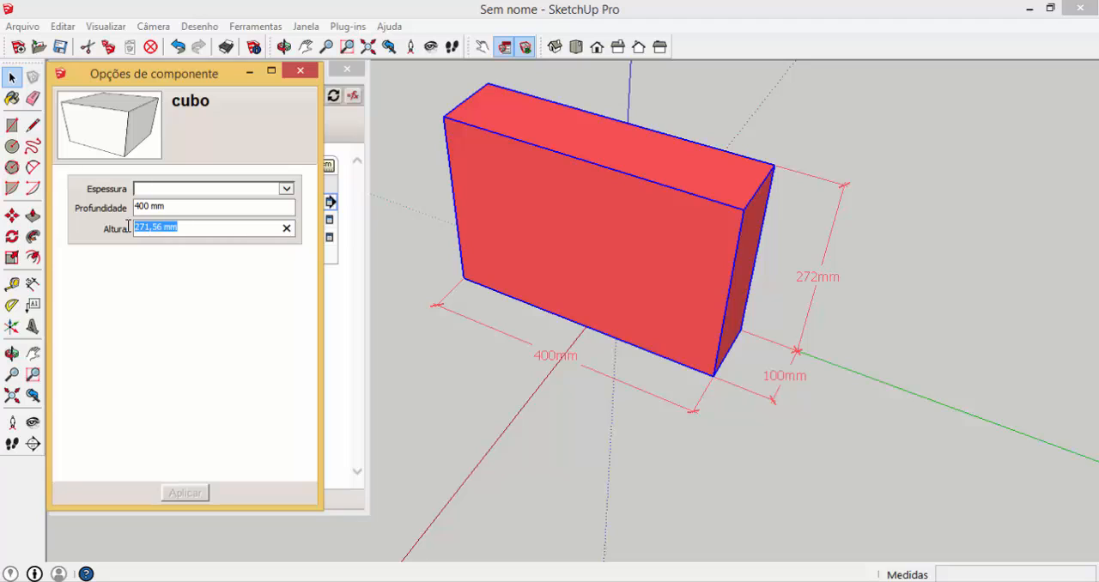
{"action": "type", "text": "400"}
{"action": "key", "text": "Return"}
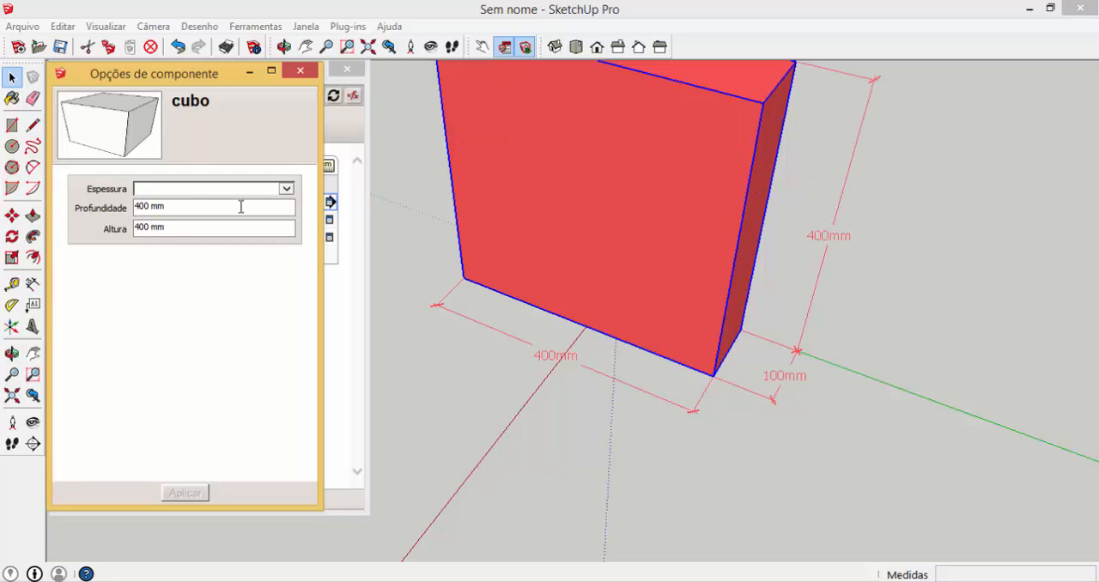
Choose 15 as the cubo component's Espessura and apply it
{"action": "left_click", "coordinate": [286, 189]}
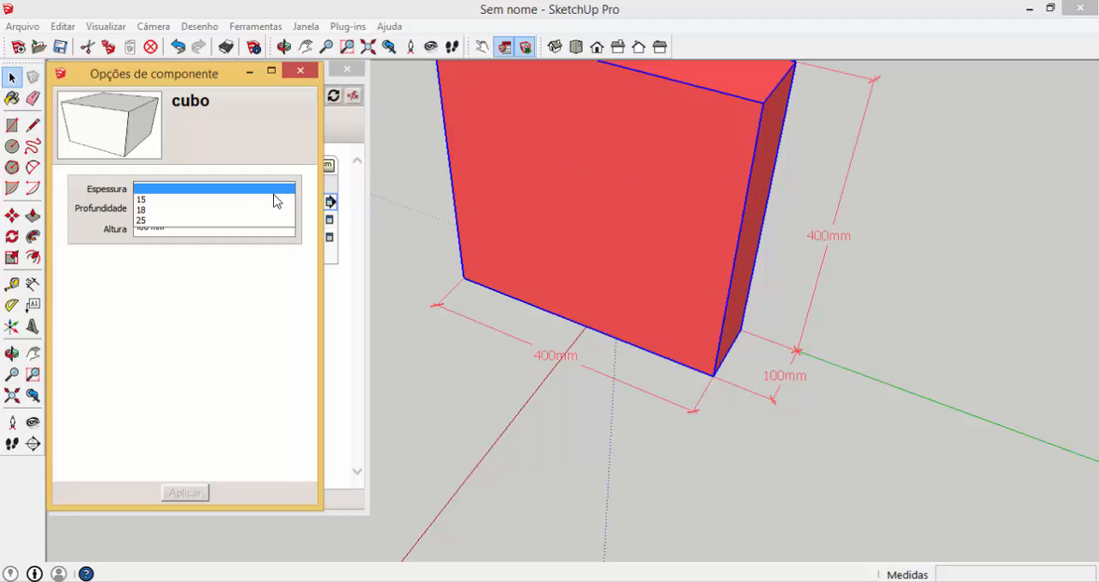
{"action": "left_click", "coordinate": [159, 197]}
{"action": "left_click", "coordinate": [182, 494]}
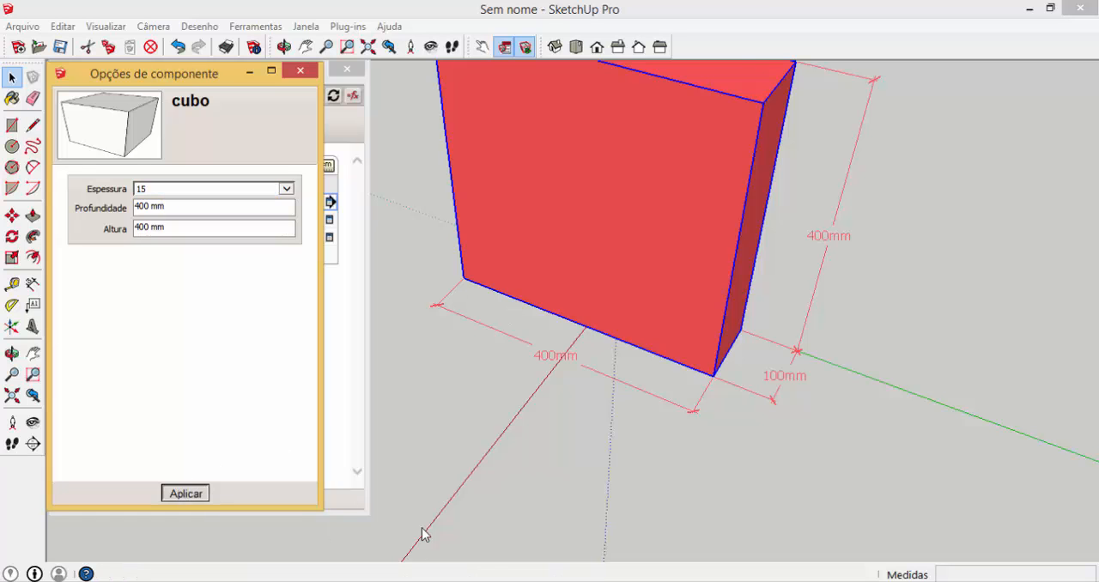
{"action": "middle_click_drag", "start_coordinate": [696, 418], "coordinate": [671, 391]}
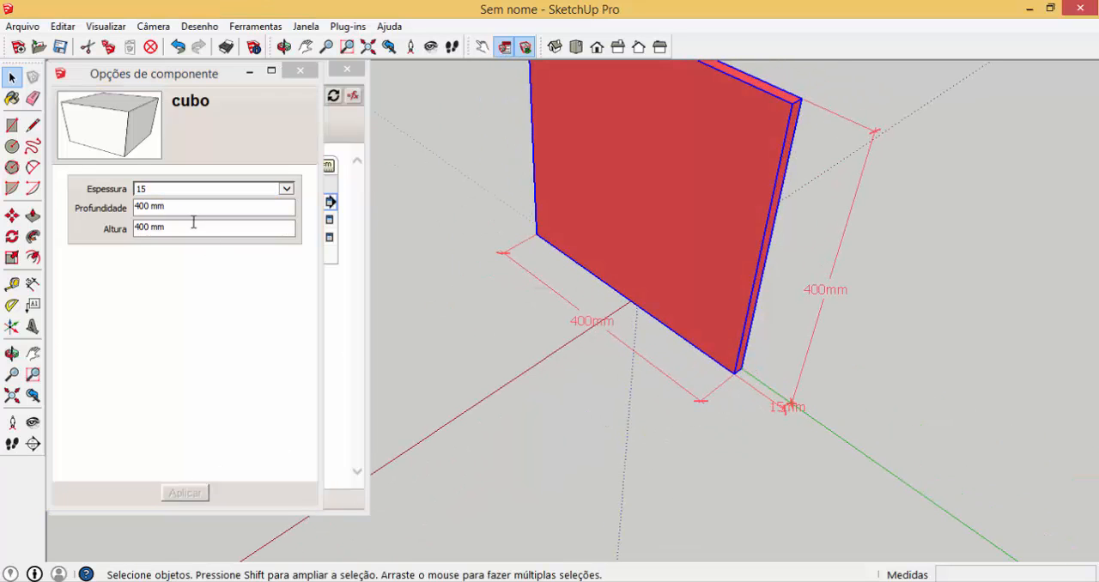
Switch the cubo component's Espessura to 18 and apply it
{"action": "left_click", "coordinate": [286, 189]}
{"action": "left_click", "coordinate": [286, 189]}
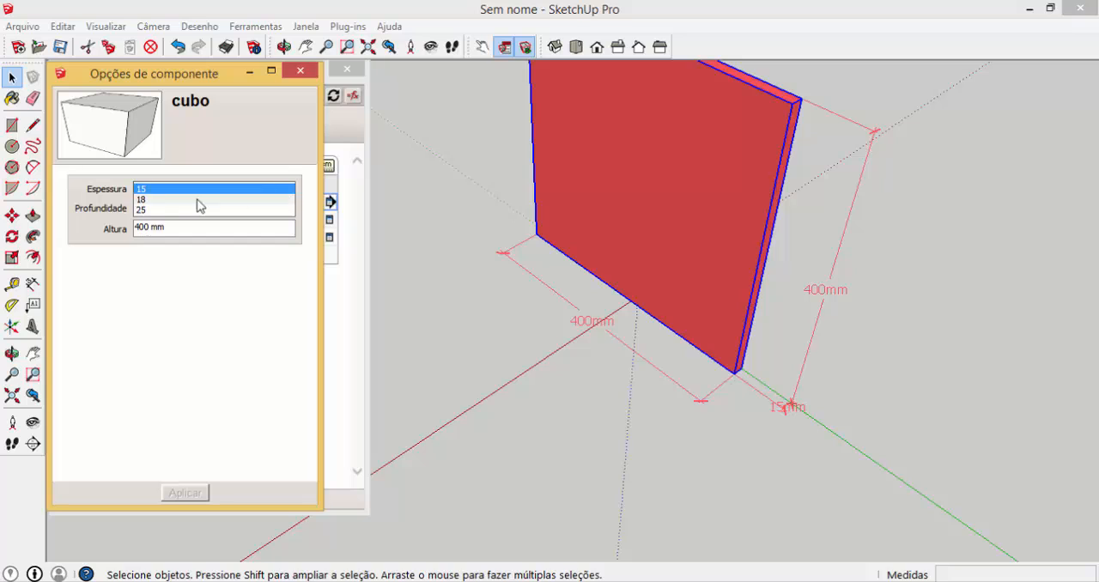
{"action": "left_click", "coordinate": [146, 199]}
{"action": "left_click", "coordinate": [184, 492]}
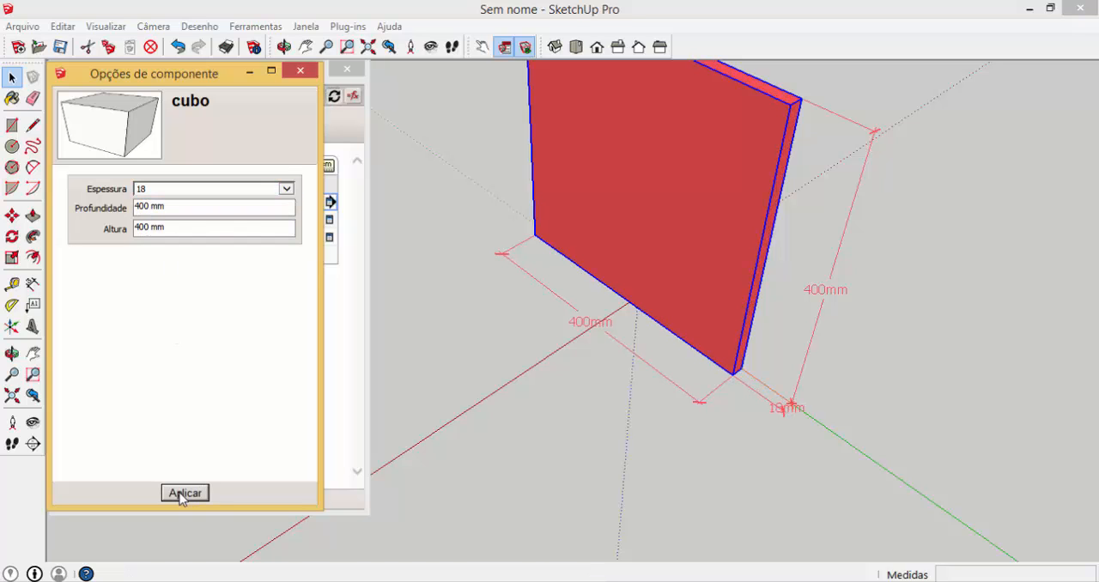
Switch the cubo component's Espessura to 25 and apply it
{"action": "left_click", "coordinate": [286, 189]}
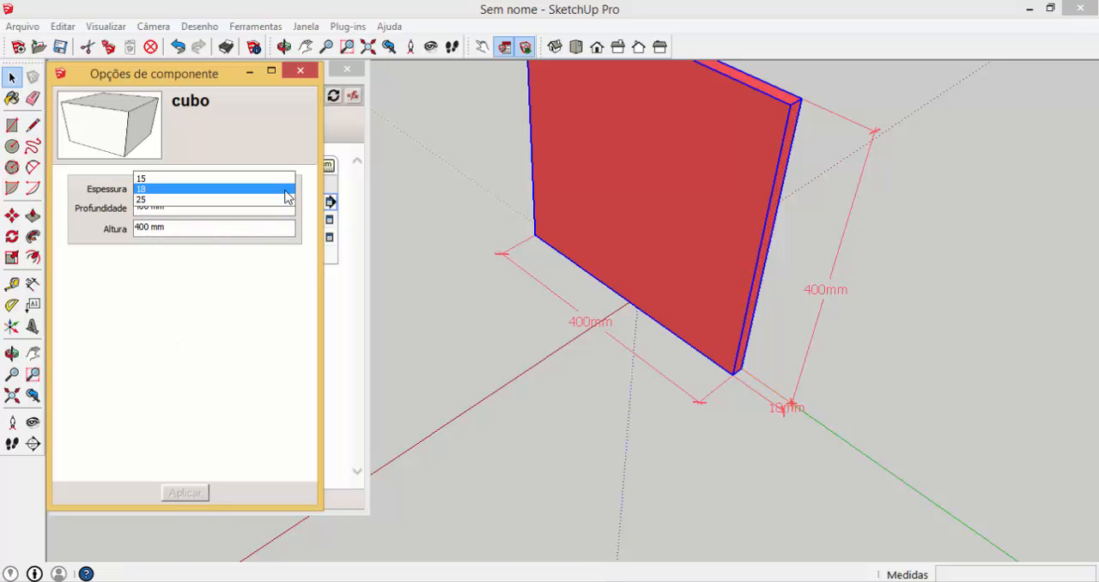
{"action": "left_click", "coordinate": [148, 211]}
{"action": "left_click", "coordinate": [184, 492]}
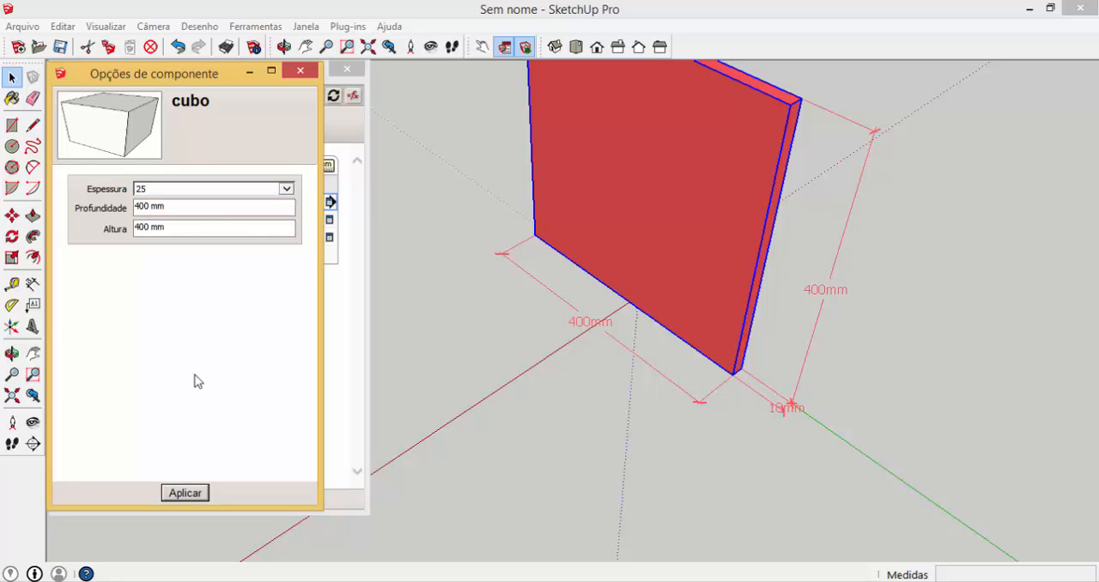
Set the cubo component's Profundidade to 200 mm in the component options
{"action": "left_click", "coordinate": [200, 211]}
{"action": "triple_click", "coordinate": [137, 213]}
{"action": "type", "text": "2"}
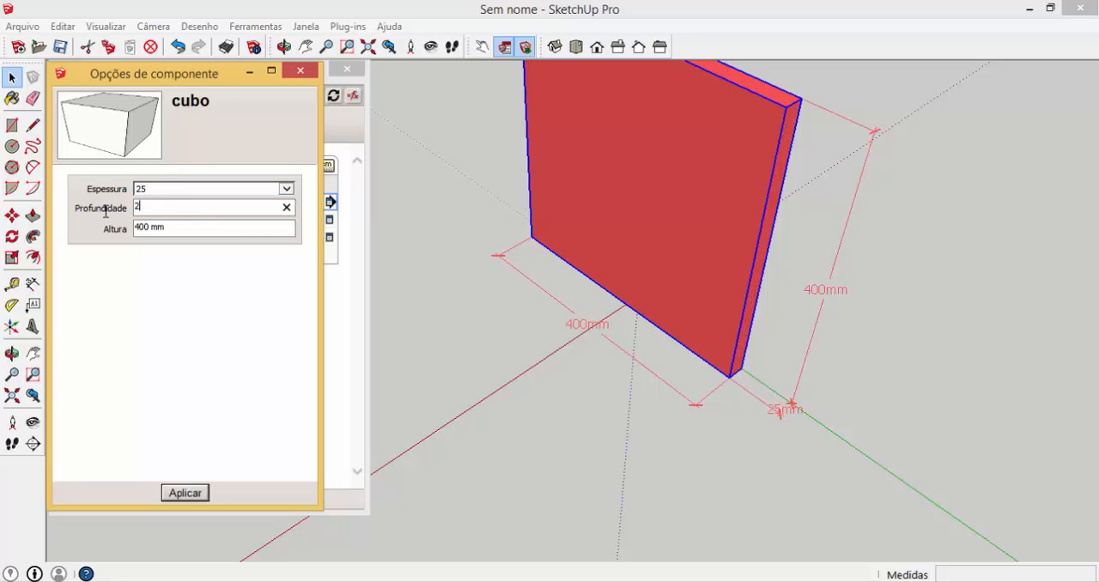
{"action": "type", "text": "00"}
{"action": "key", "text": "Return"}
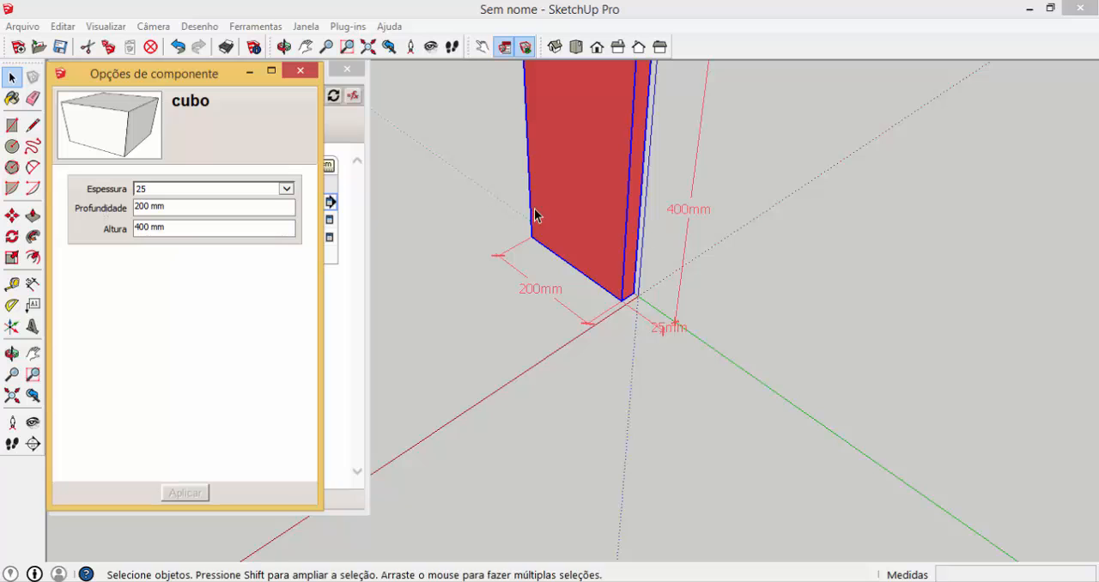
{"action": "middle_click_drag", "start_coordinate": [545, 323], "coordinate": [619, 375]}
{"action": "scroll", "coordinate": [618, 375], "scroll_direction": "down", "scroll_amount": 3}
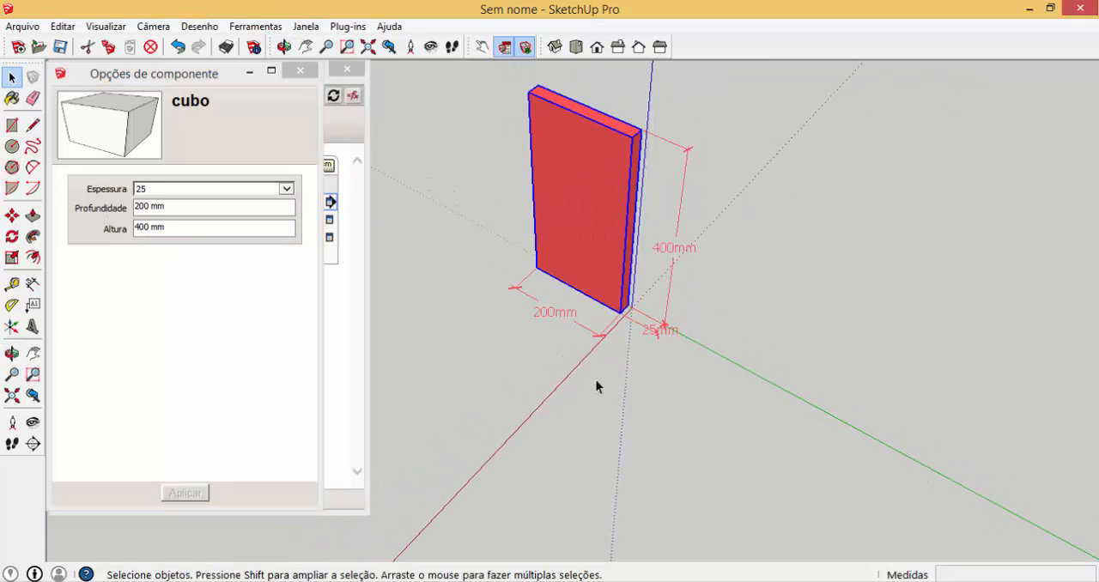
Stretch the cubo component along the red axis with the Scale tool to about 241 mm thick
{"action": "middle_click_drag", "start_coordinate": [602, 246], "coordinate": [650, 229]}
{"action": "scroll", "coordinate": [650, 336], "scroll_direction": "down", "scroll_amount": 2}
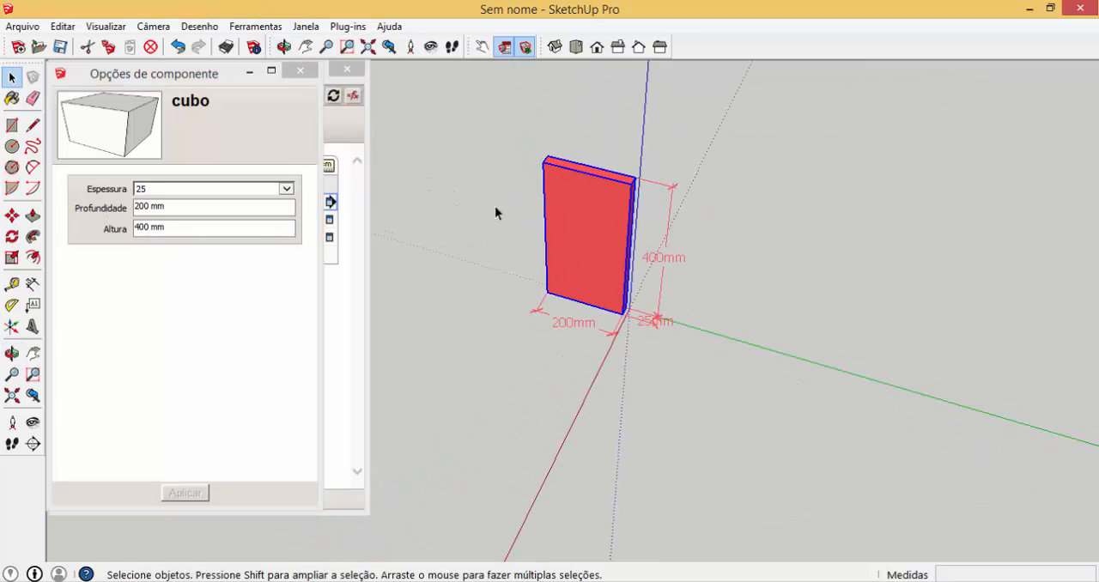
{"action": "scroll", "coordinate": [492, 206], "scroll_direction": "up", "scroll_amount": 3}
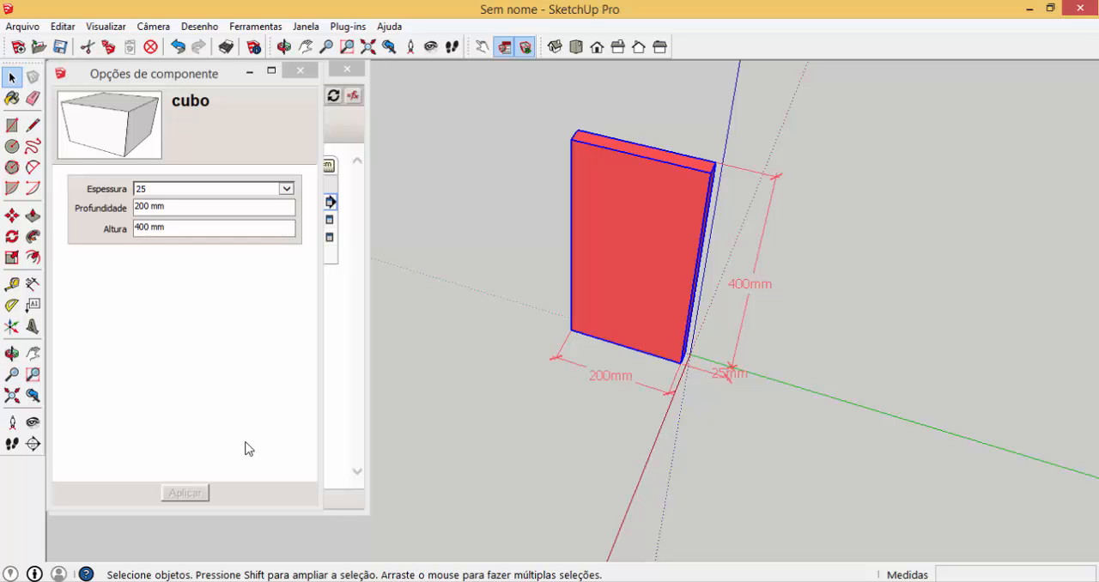
{"action": "left_click", "coordinate": [16, 259]}
{"action": "left_click_drag", "start_coordinate": [631, 260], "coordinate": [589, 368]}
{"action": "middle_click_drag", "start_coordinate": [589, 368], "coordinate": [515, 361]}
Set the stretched cubo's Espessura to 15 in the component options and apply it
{"action": "left_click", "coordinate": [286, 189]}
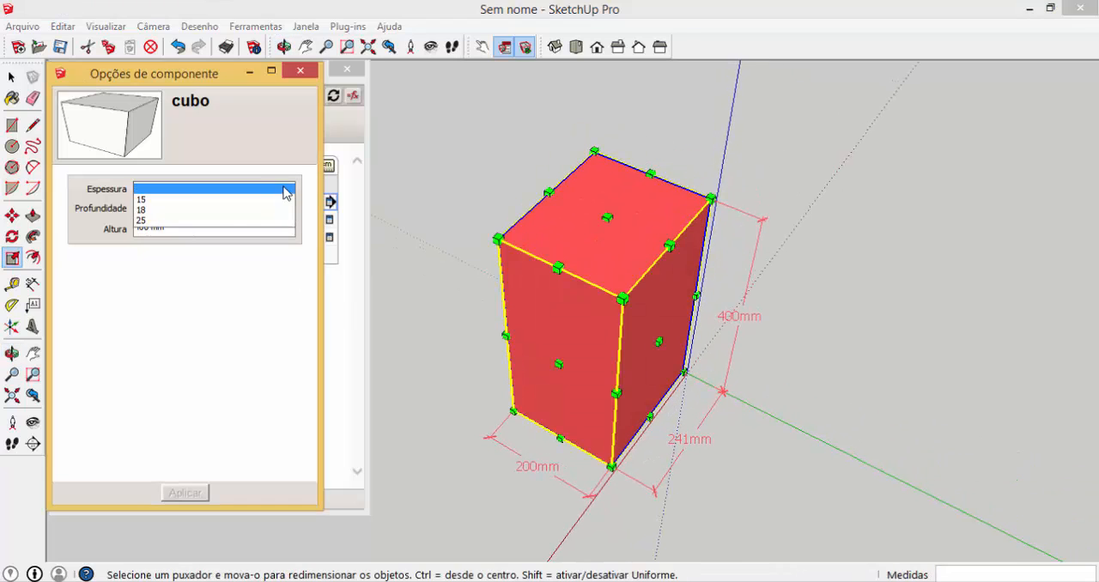
{"action": "left_click", "coordinate": [149, 200]}
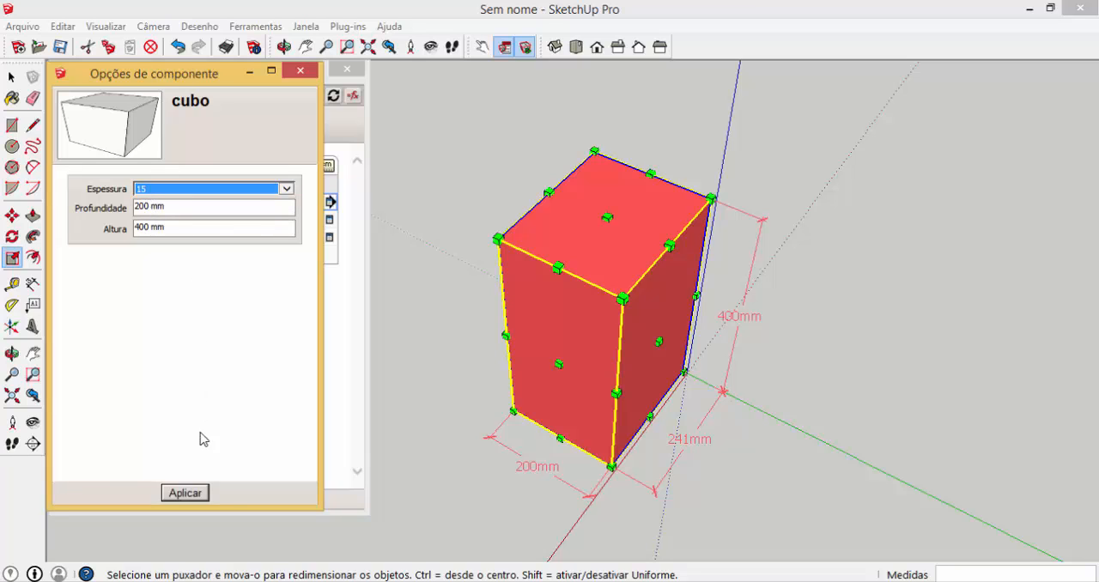
{"action": "left_click", "coordinate": [185, 492]}
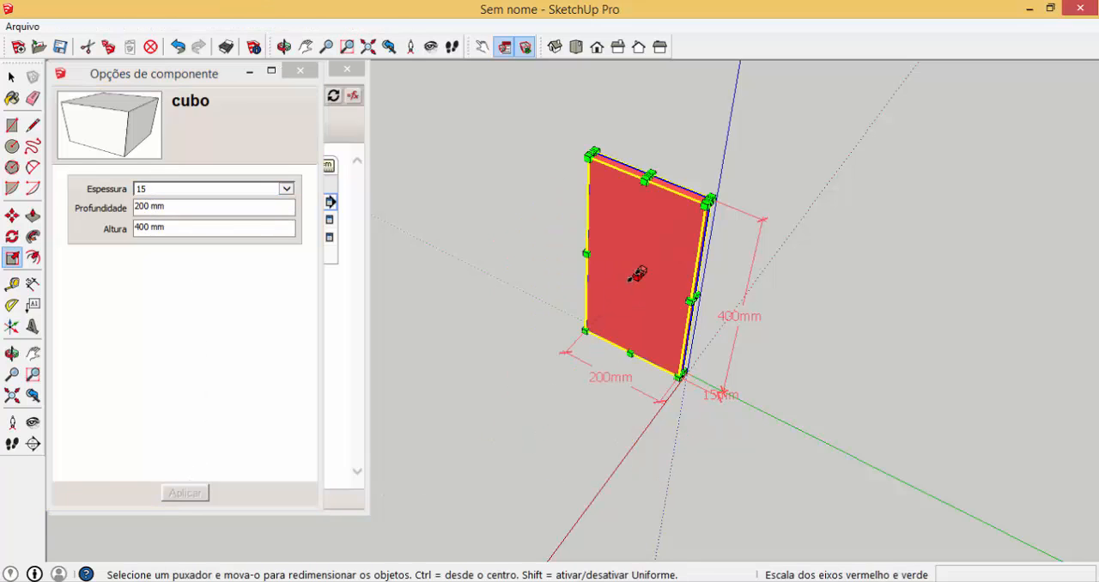
Stretch the cubo again along the red axis to about 261 mm thick and close the component options
{"action": "left_click_drag", "start_coordinate": [638, 273], "coordinate": [551, 371]}
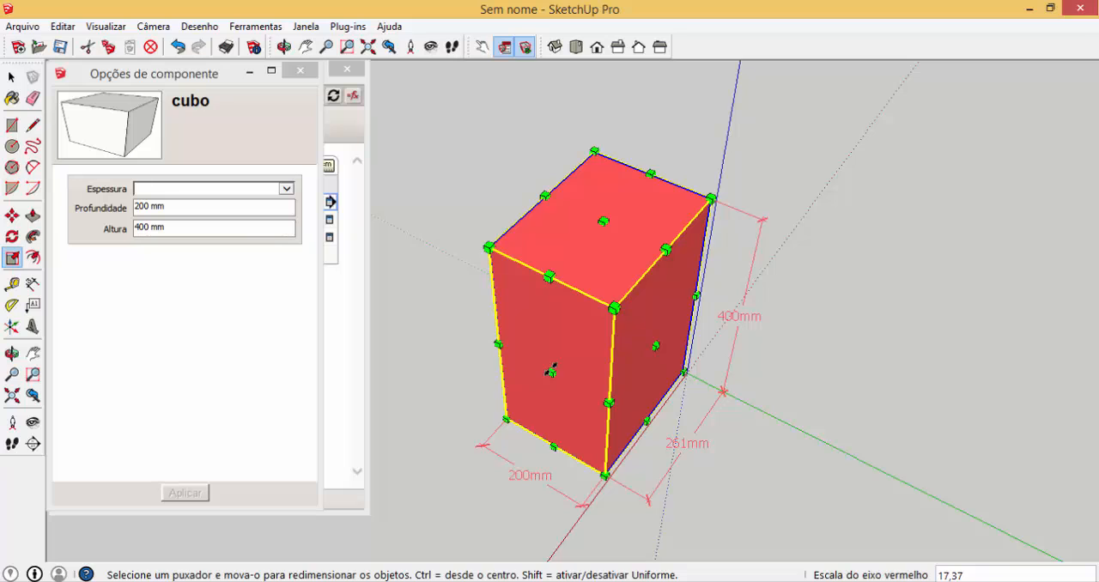
{"action": "left_click", "coordinate": [299, 71]}
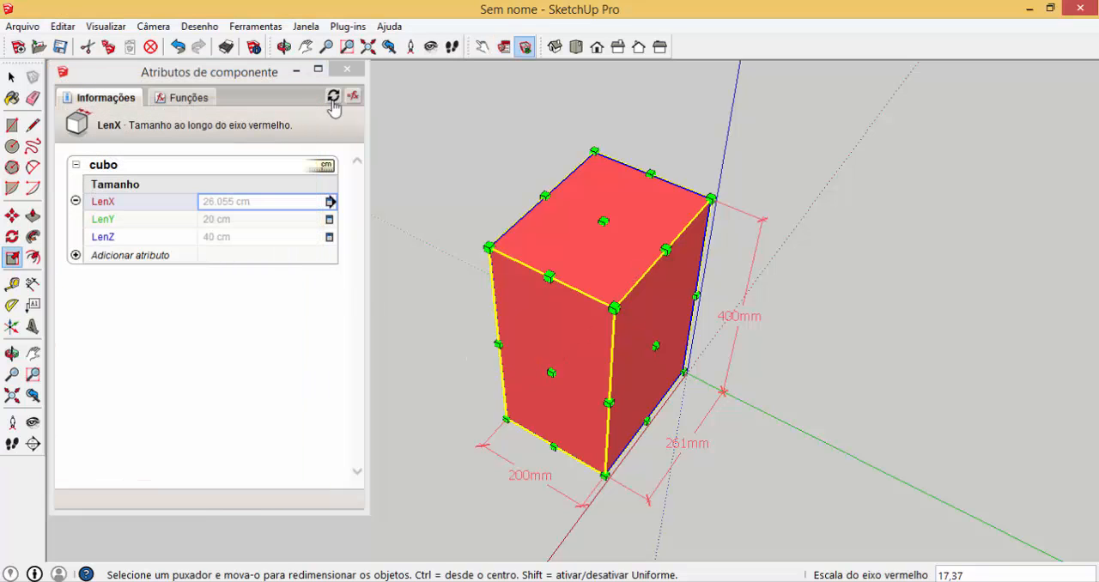
{"action": "key", "text": "space"}
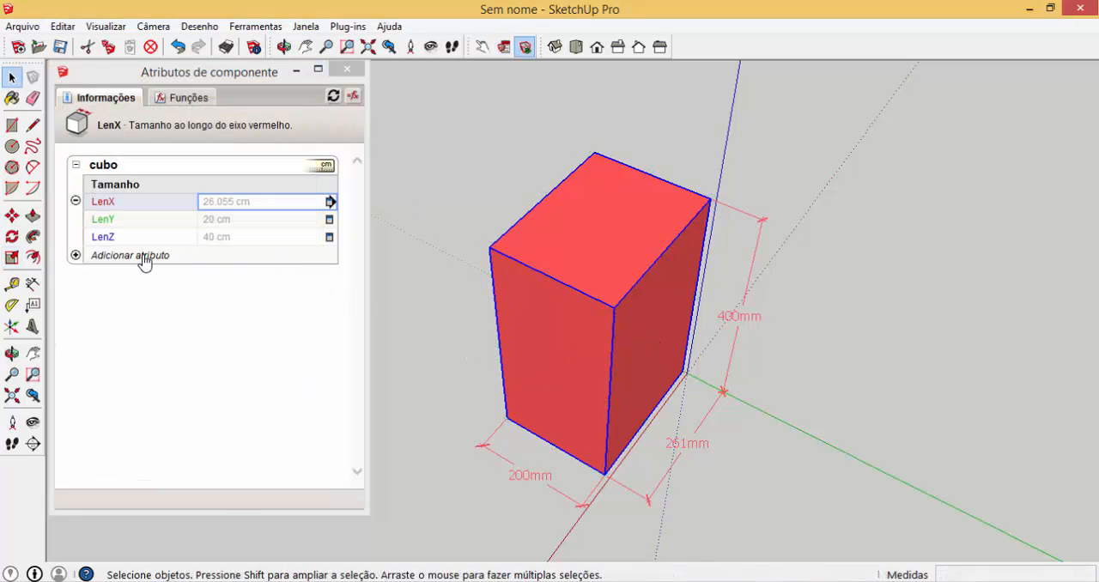
Add a custom attribute named Espessura to the cubo component
{"action": "left_click", "coordinate": [141, 258]}
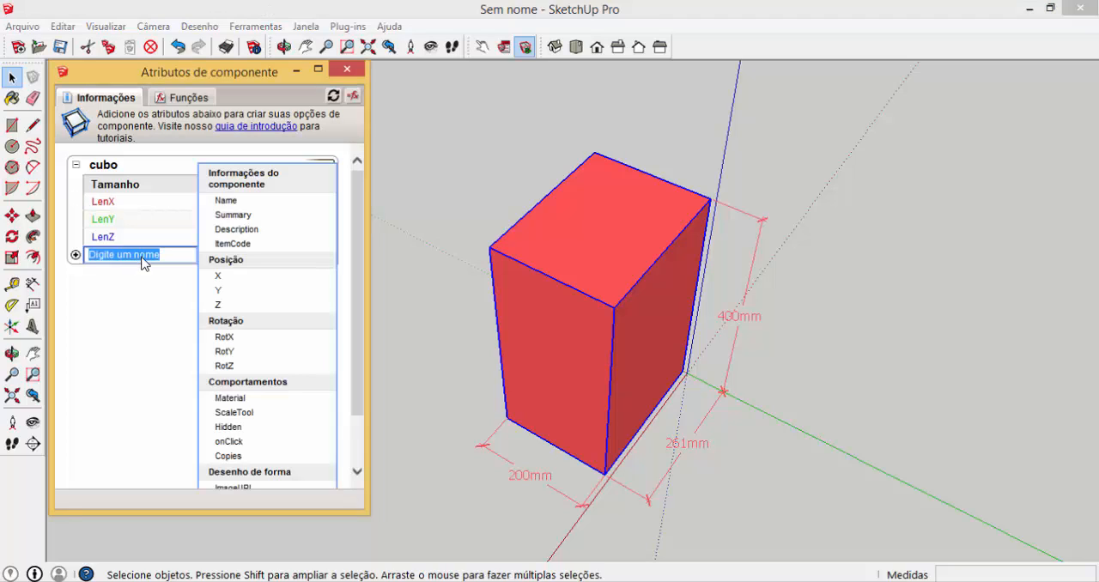
{"action": "type", "text": "Espessura"}
{"action": "key", "text": "Return"}
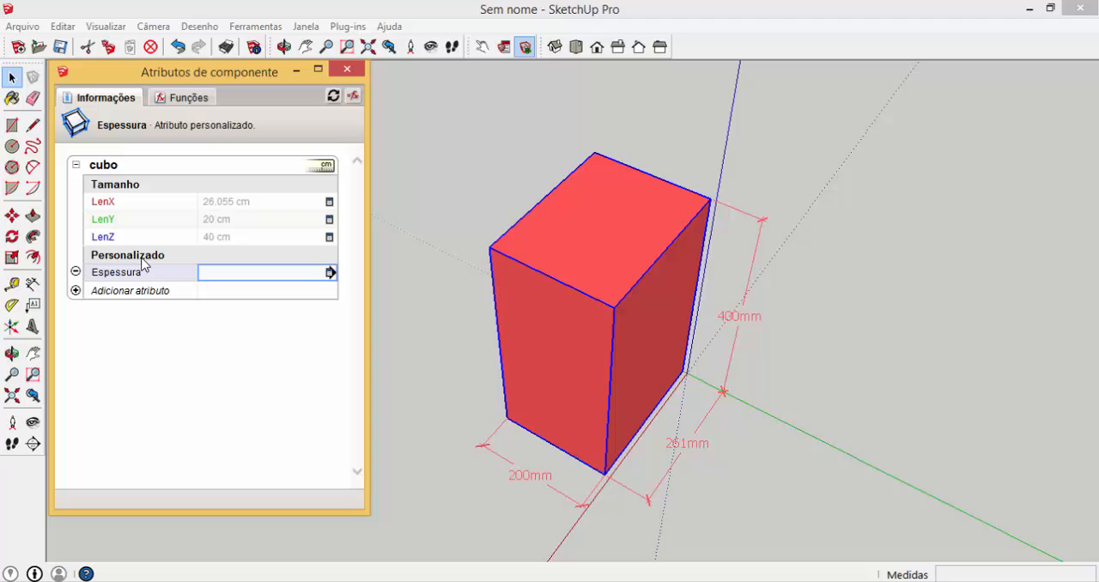
Set the custom Espessura attribute's display rule so users can select from a list
{"action": "left_click", "coordinate": [330, 272]}
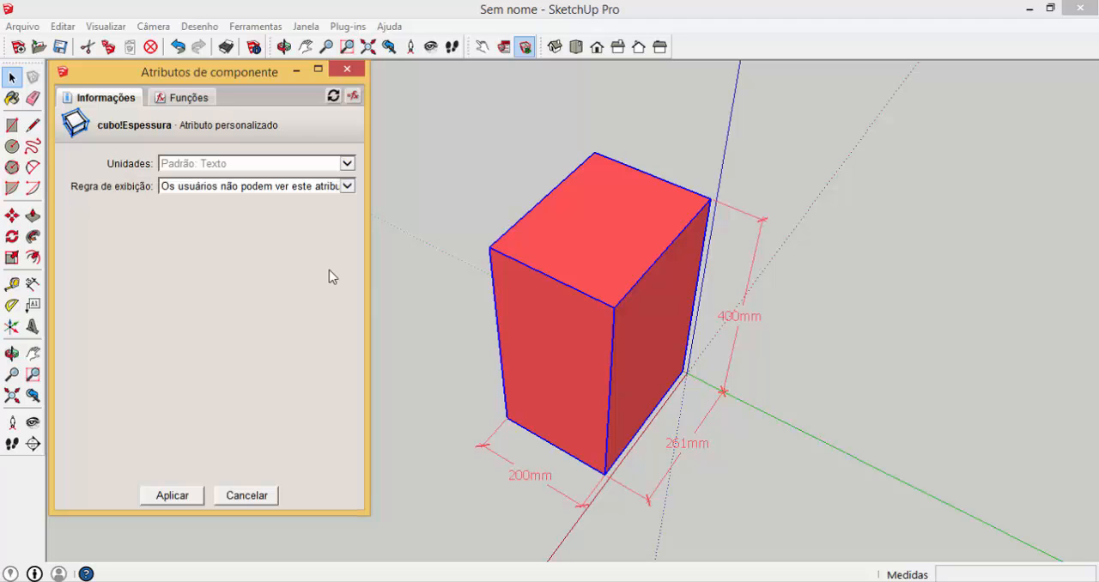
{"action": "left_click", "coordinate": [348, 186]}
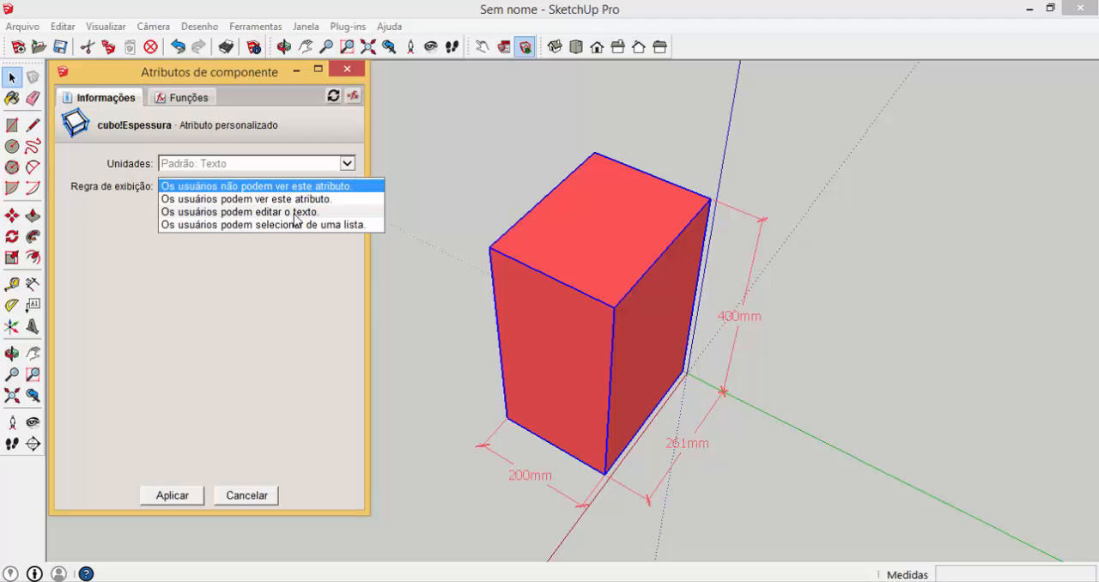
{"action": "left_click", "coordinate": [295, 226]}
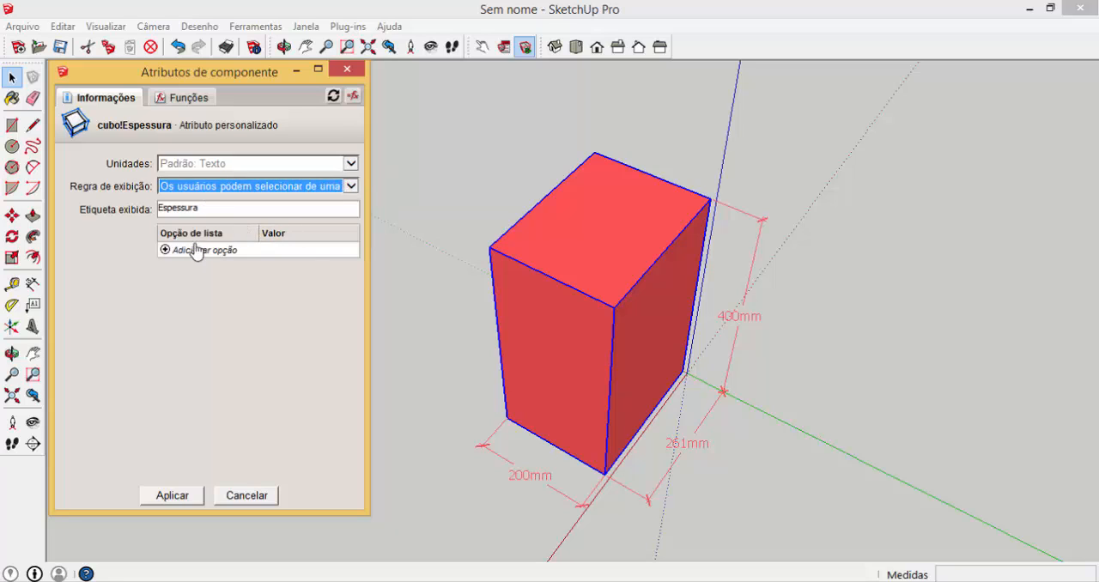
Fill the Espessura list with options 15, 18 and 25, valued 1.5, 1.8 and 2.5, and apply the settings
{"action": "left_click", "coordinate": [165, 250]}
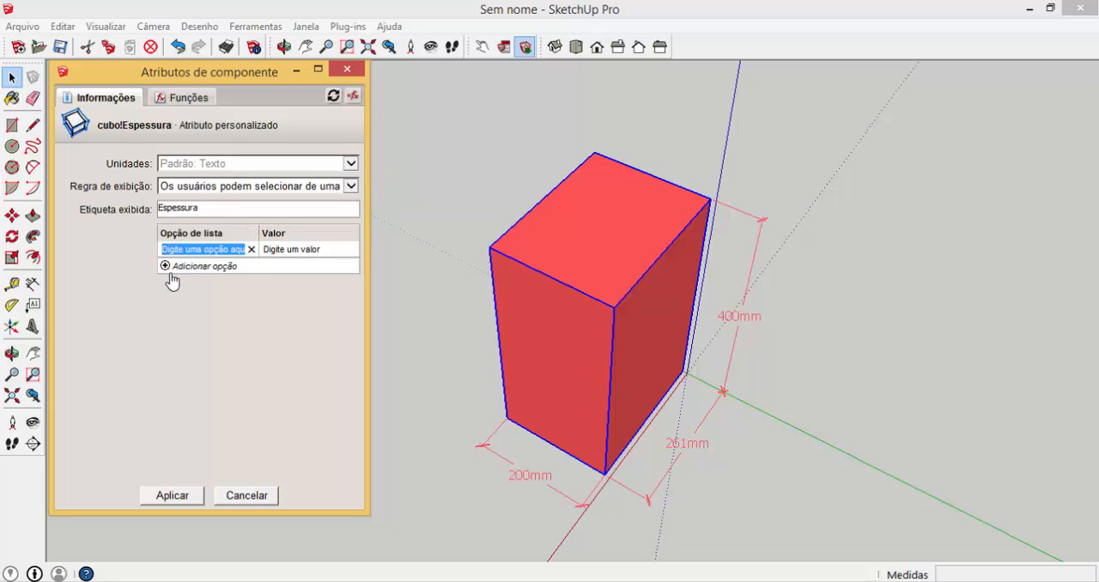
{"action": "type", "text": "15"}
{"action": "key", "text": "Tab"}
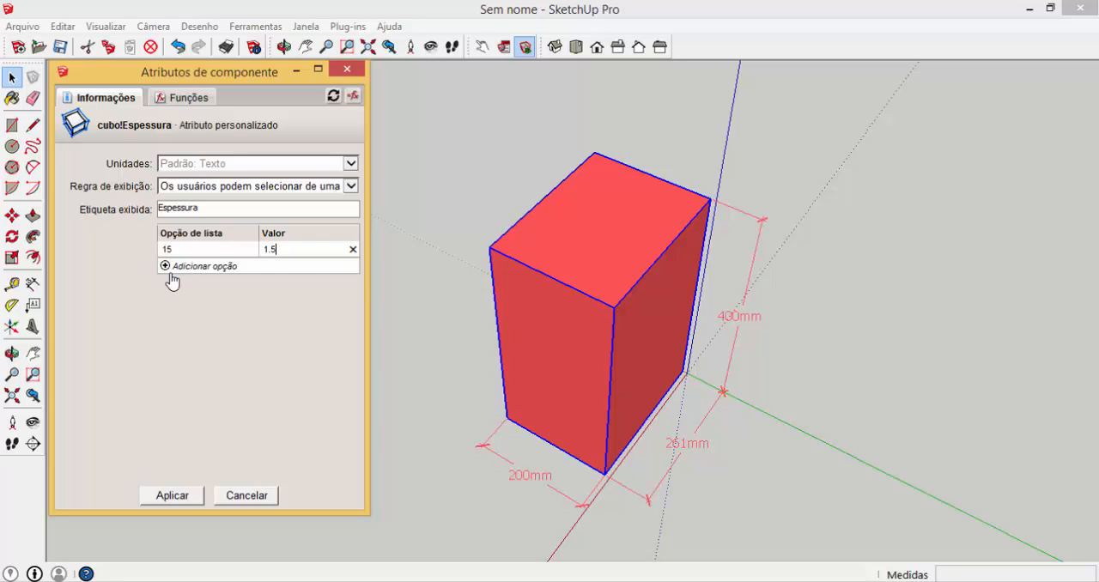
{"action": "left_click", "coordinate": [172, 271]}
{"action": "type", "text": "18"}
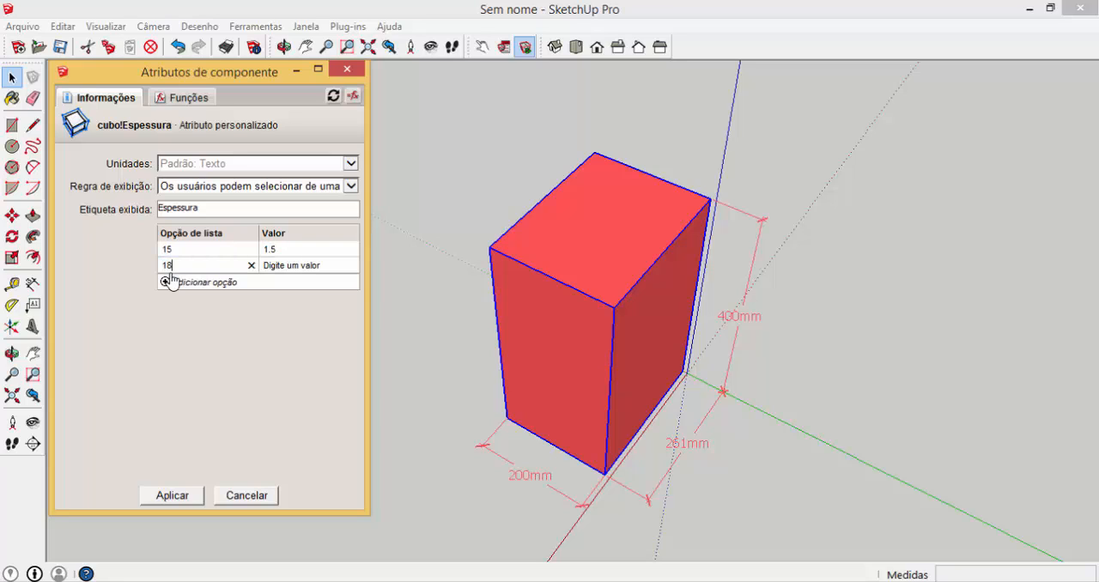
{"action": "key", "text": "Tab"}
{"action": "left_click", "coordinate": [172, 280]}
{"action": "type", "text": "25"}
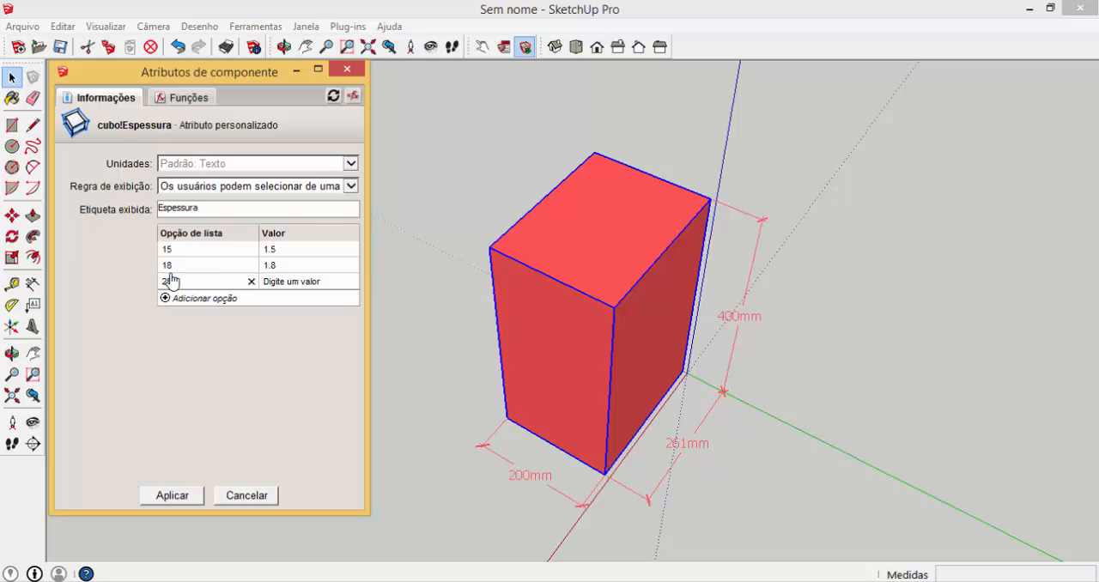
{"action": "key", "text": "Tab"}
{"action": "key", "text": "Tab"}
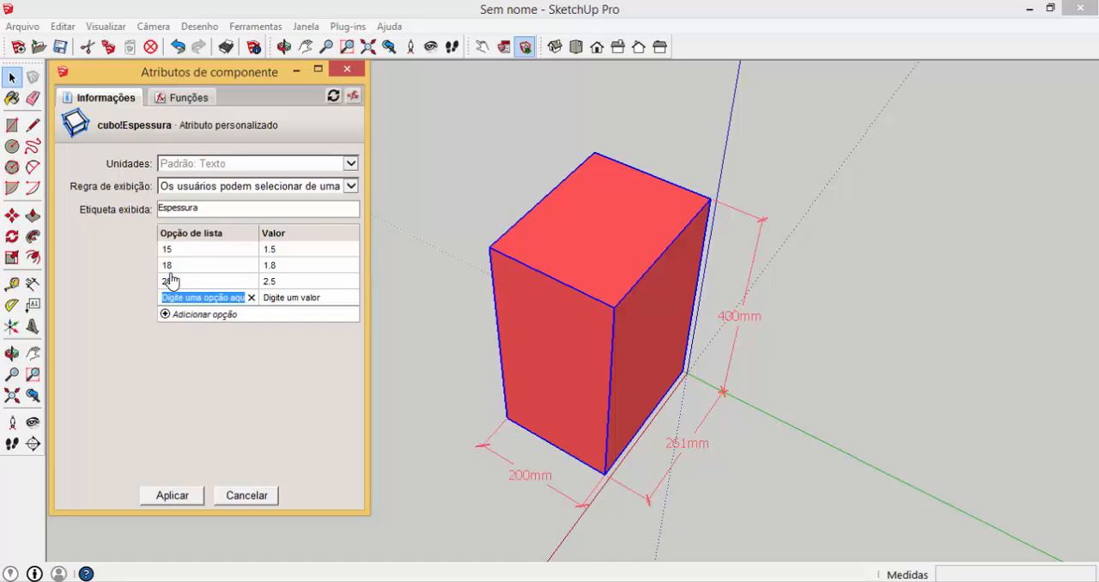
{"action": "left_click", "coordinate": [172, 496]}
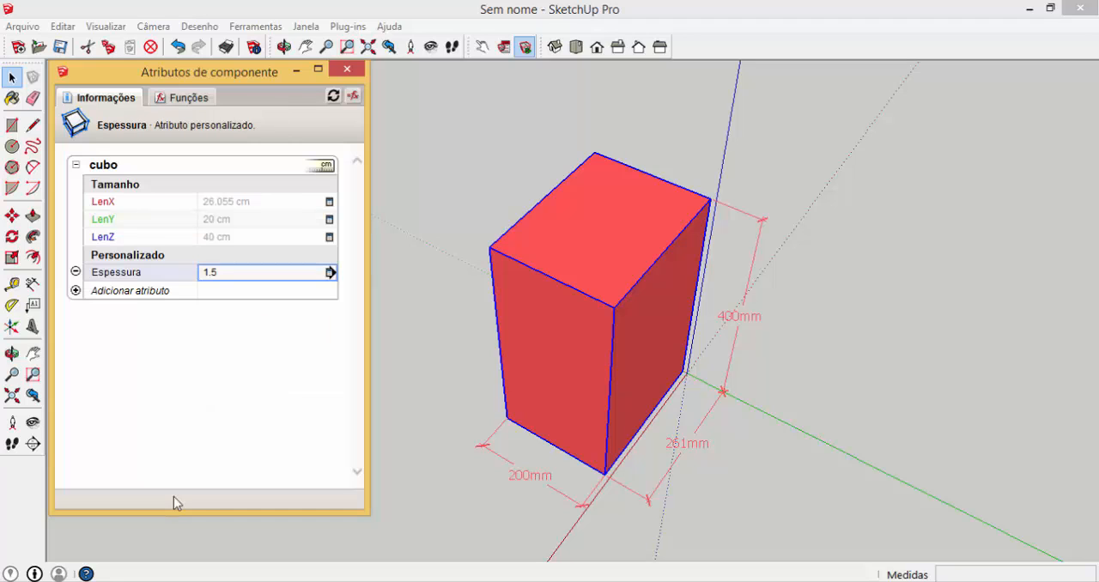
Change LenX's display rule to "Os usuários não podem ver este atributo" and apply it
{"action": "left_click", "coordinate": [330, 203]}
{"action": "left_click", "coordinate": [329, 202]}
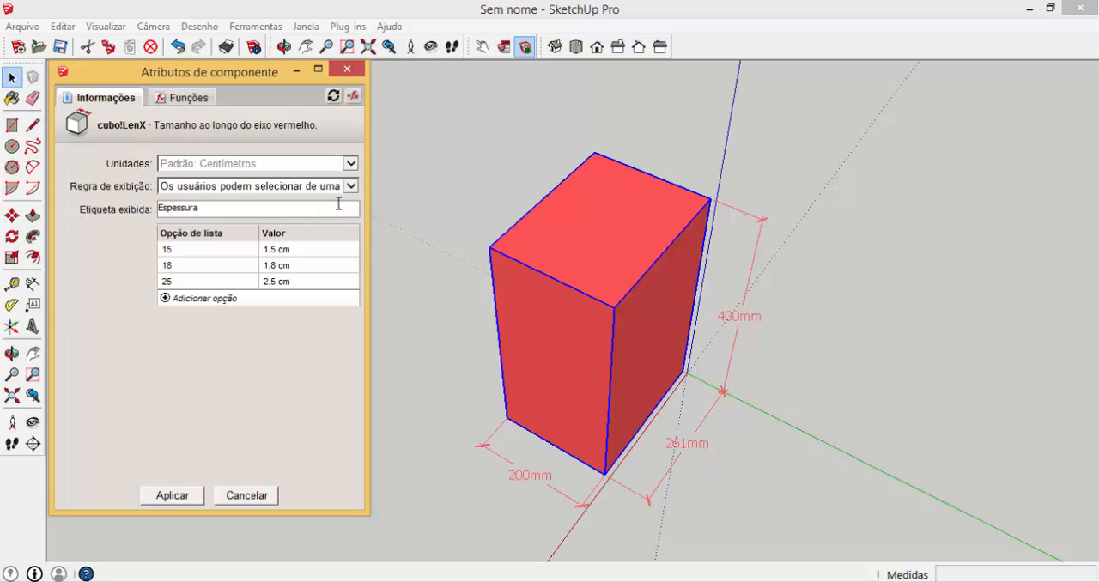
{"action": "left_click", "coordinate": [352, 187]}
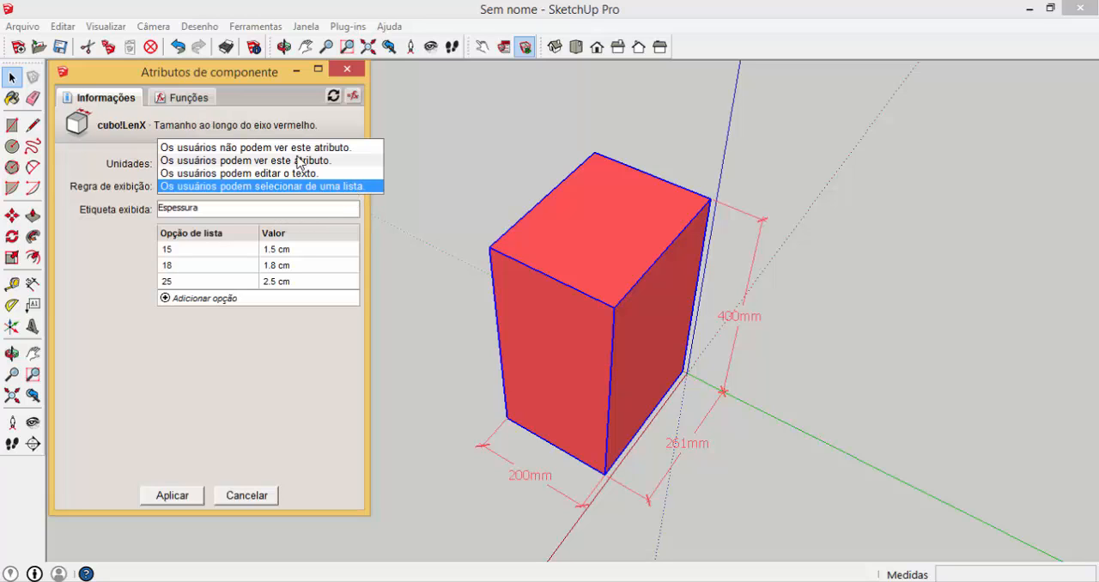
{"action": "left_click", "coordinate": [247, 147]}
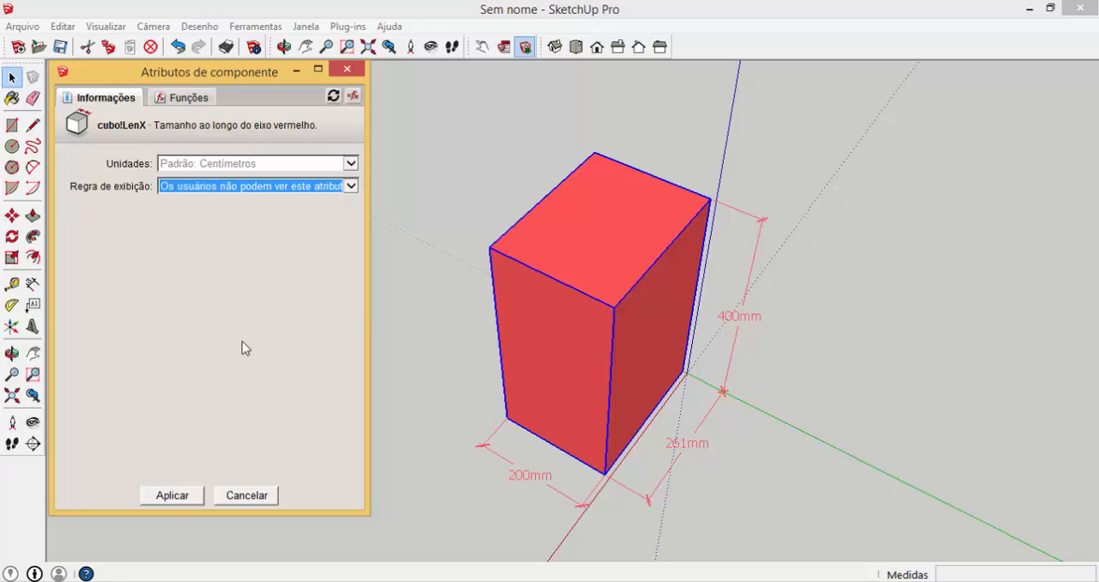
{"action": "left_click", "coordinate": [172, 496]}
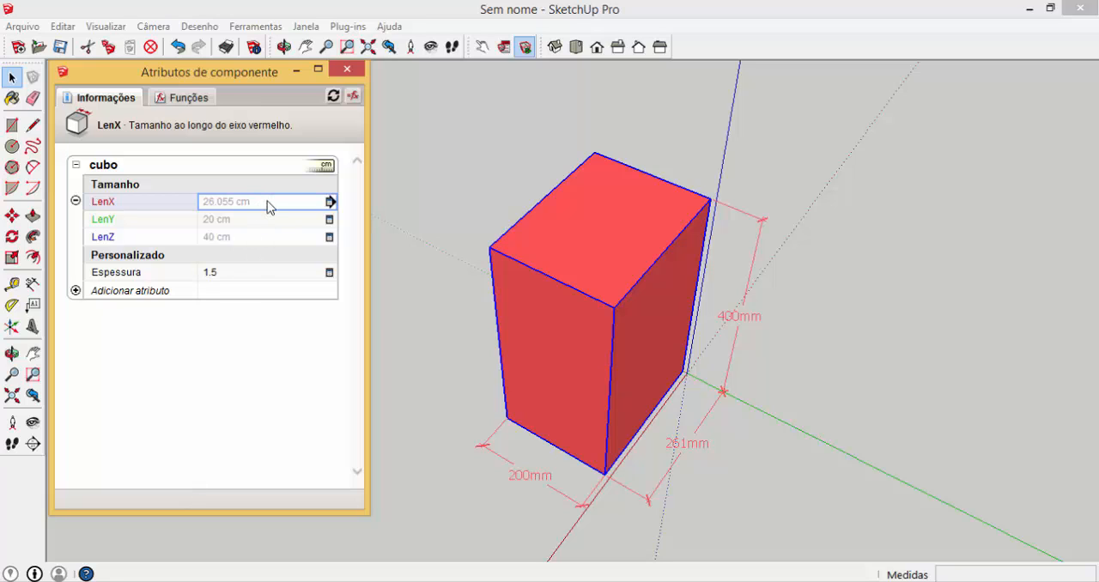
Replace LenX's value with a formula that references the custom Espessura attribute
{"action": "left_click", "coordinate": [271, 201]}
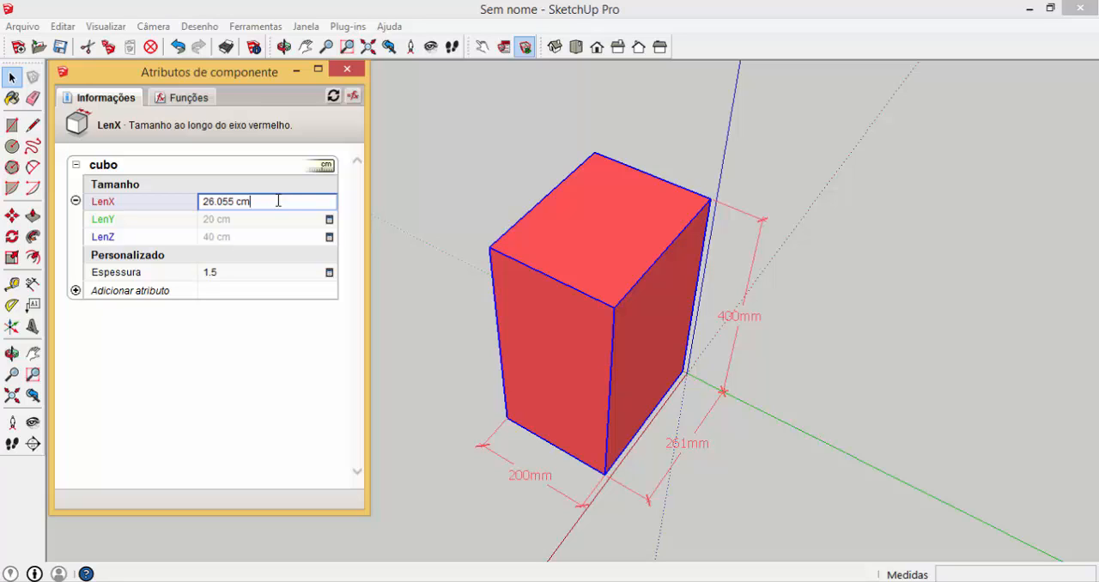
{"action": "left_click_drag", "start_coordinate": [263, 200], "coordinate": [181, 197]}
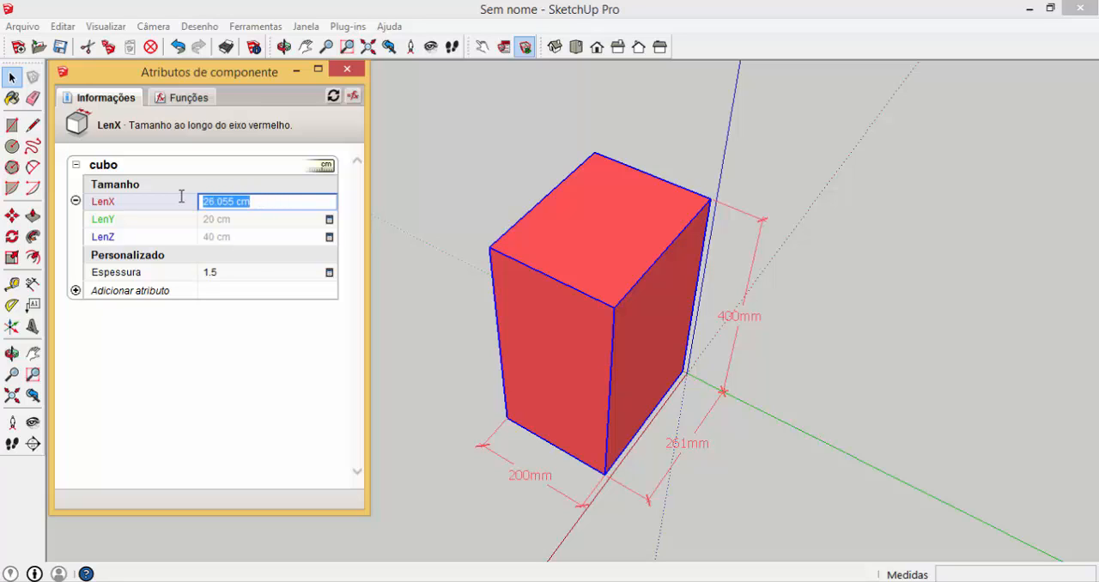
{"action": "type", "text": "="}
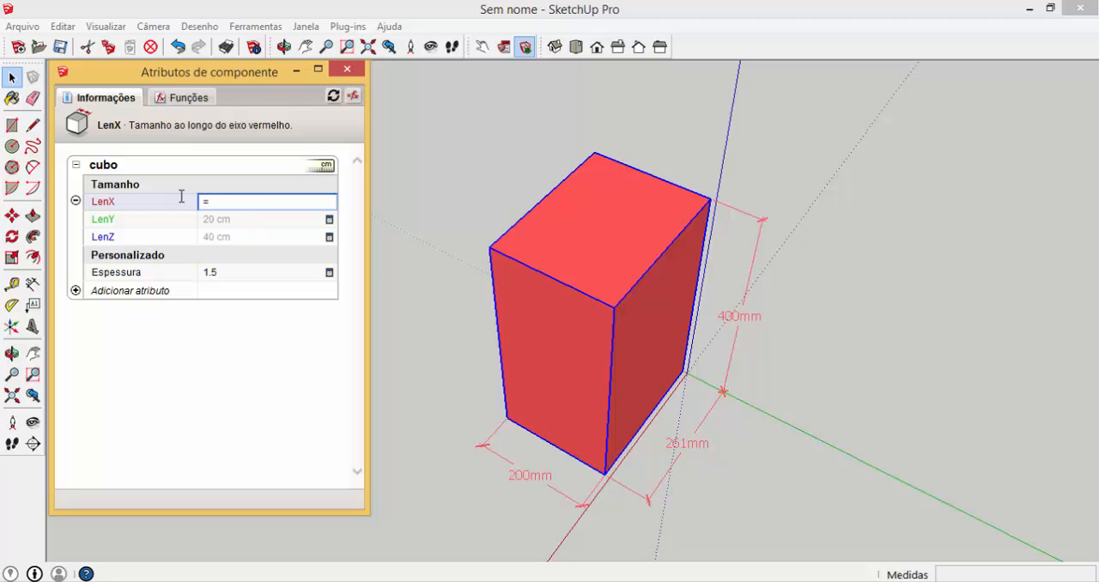
{"action": "left_click", "coordinate": [229, 278]}
{"action": "key", "text": "Return"}
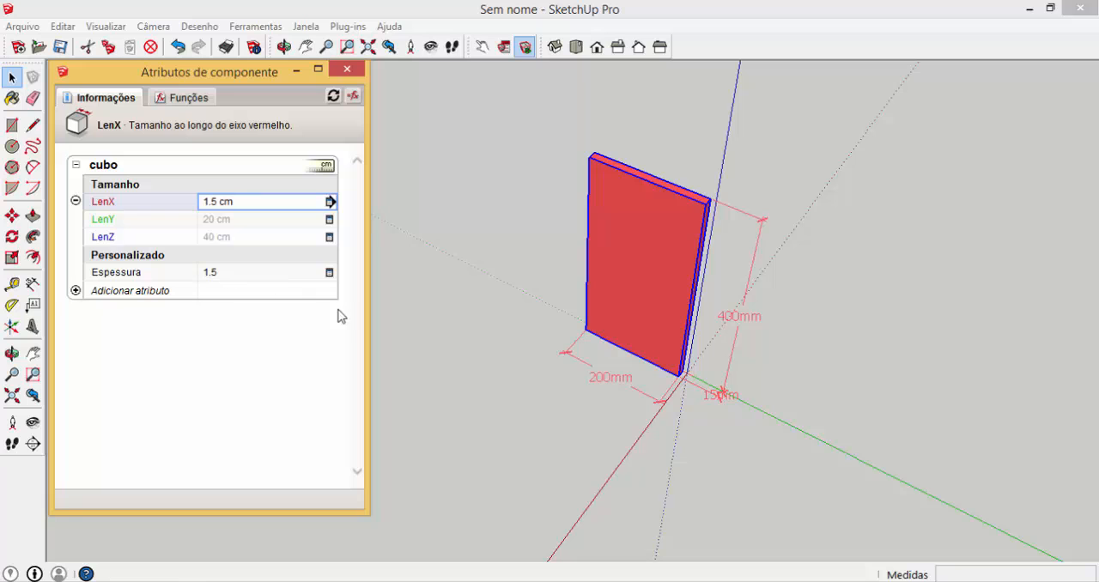
Try repeatedly to stretch the cubo's thickness along the red axis with the Scale tool
{"action": "left_click", "coordinate": [651, 275]}
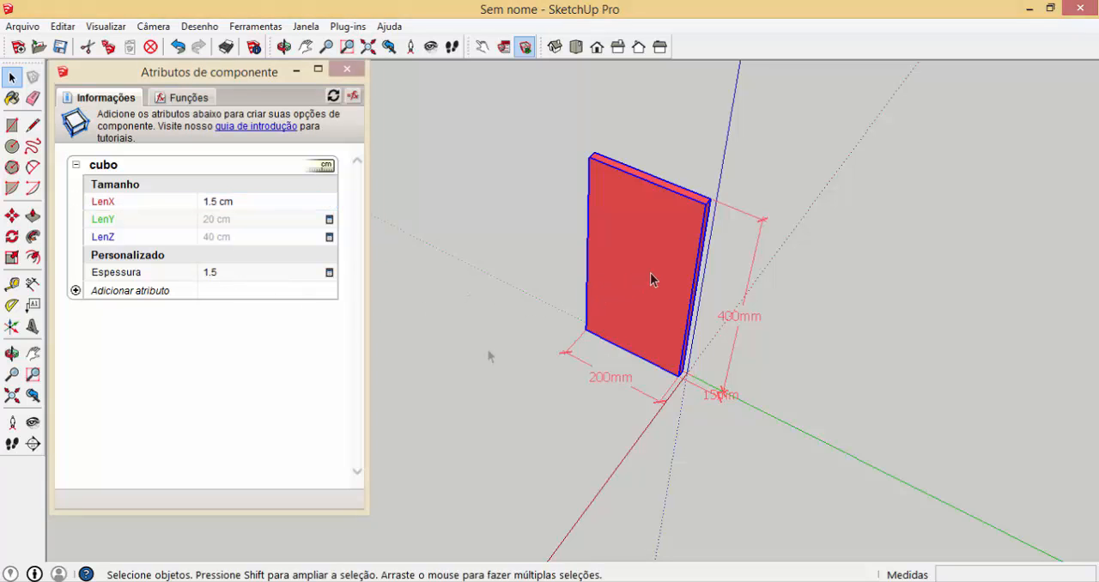
{"action": "left_click", "coordinate": [12, 257]}
{"action": "left_click_drag", "start_coordinate": [636, 276], "coordinate": [491, 407]}
{"action": "key", "text": "Escape"}
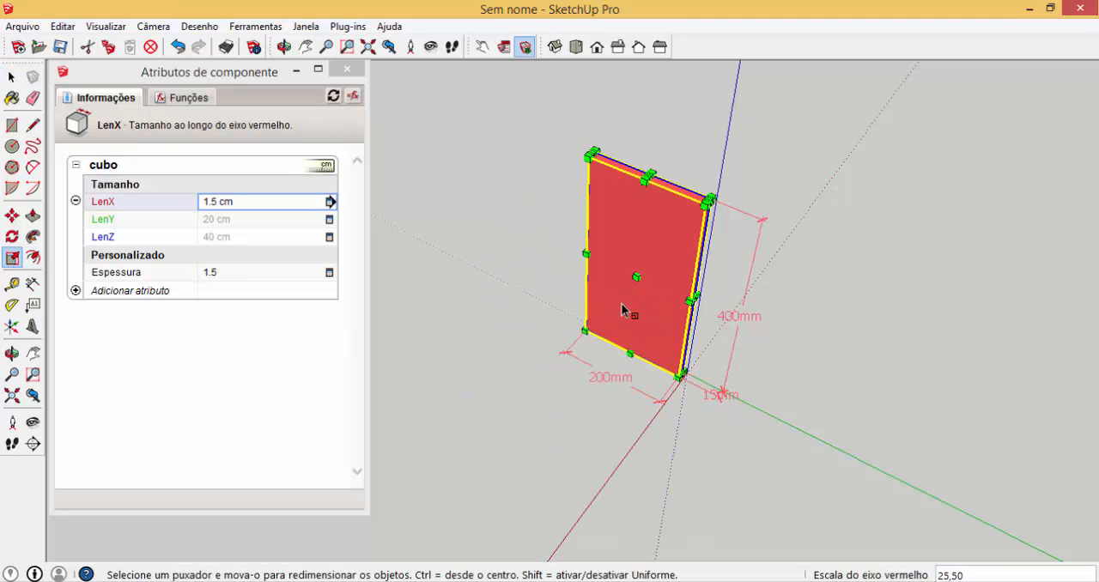
{"action": "left_click_drag", "start_coordinate": [636, 276], "coordinate": [521, 373]}
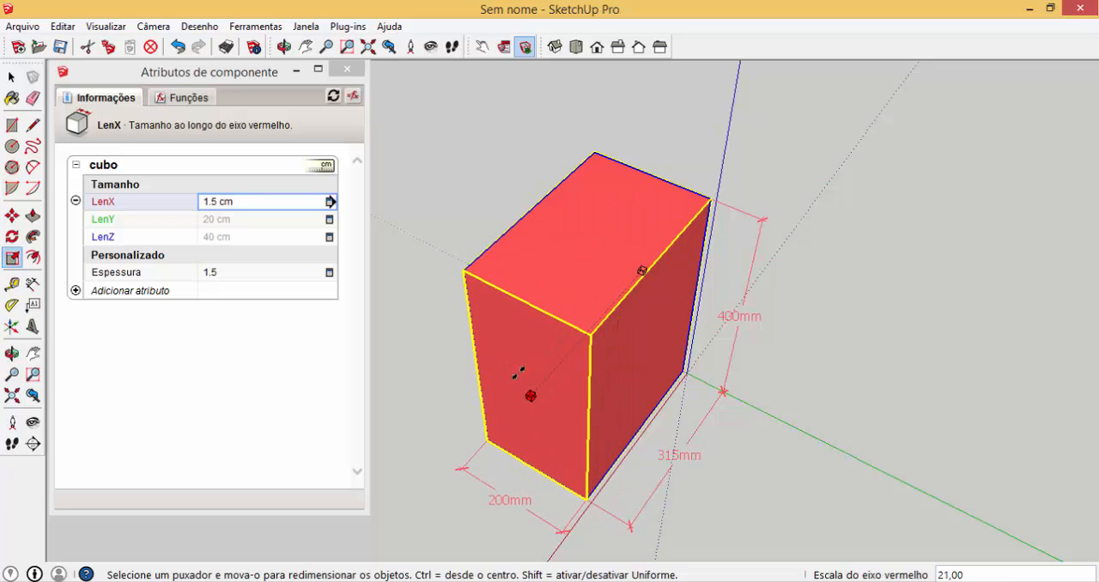
{"action": "key", "text": "Escape"}
{"action": "left_click_drag", "start_coordinate": [636, 276], "coordinate": [518, 380]}
{"action": "key", "text": "Escape"}
{"action": "left_click_drag", "start_coordinate": [639, 274], "coordinate": [582, 304]}
{"action": "key", "text": "Escape"}
Scale the cubo from its upper corner to about 284 mm deep and 568 mm high
{"action": "left_click_drag", "start_coordinate": [570, 140], "coordinate": [532, 298]}
{"action": "left_click_drag", "start_coordinate": [532, 298], "coordinate": [519, 323]}
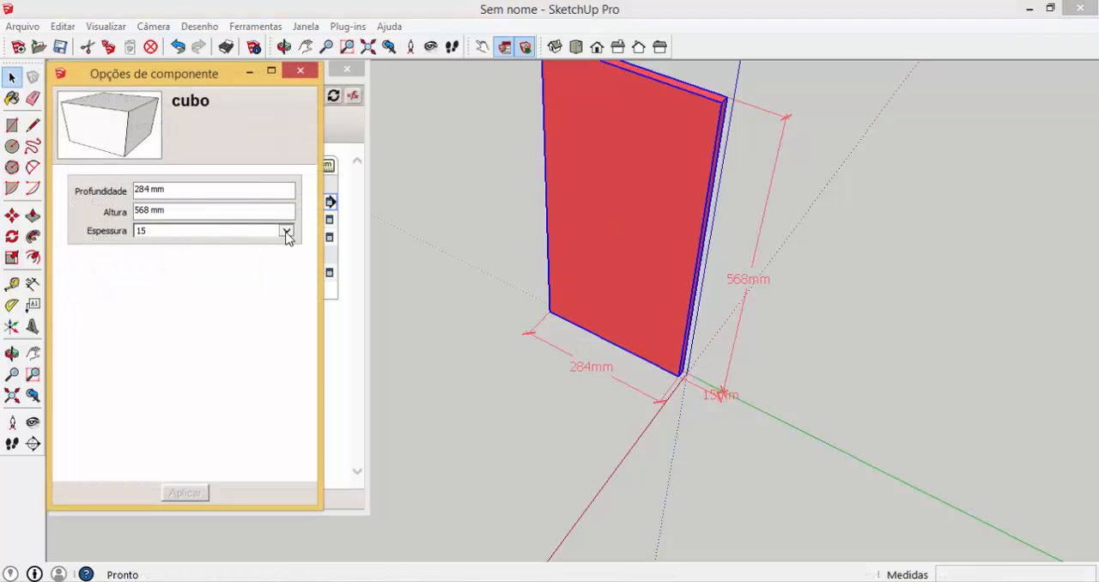
Set the cubo's Espessura to 18 in the component options, apply it and close the options
{"action": "left_click", "coordinate": [286, 230]}
{"action": "left_click", "coordinate": [141, 241]}
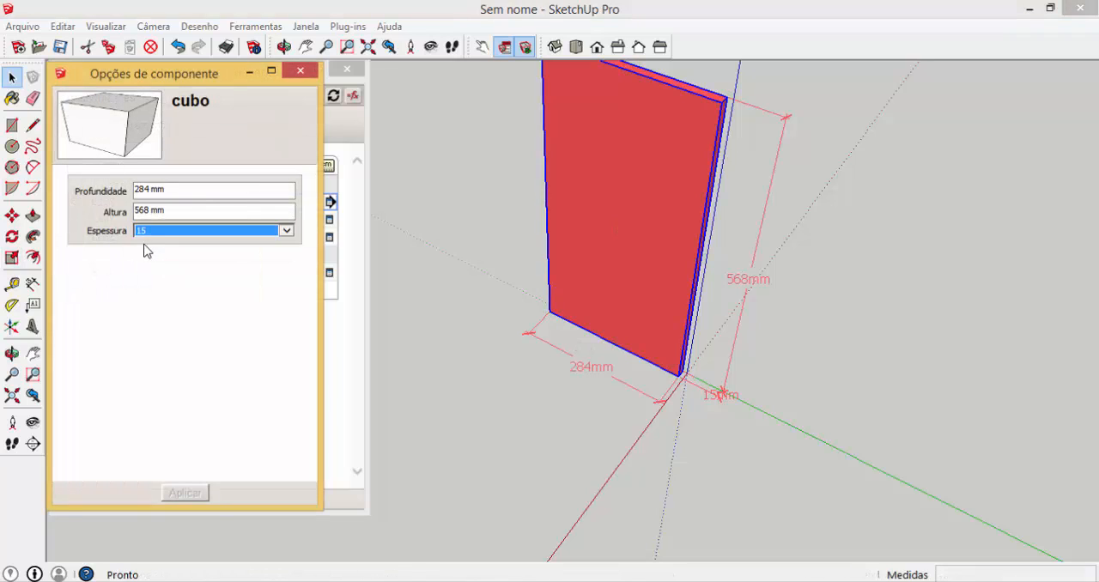
{"action": "left_click", "coordinate": [185, 492]}
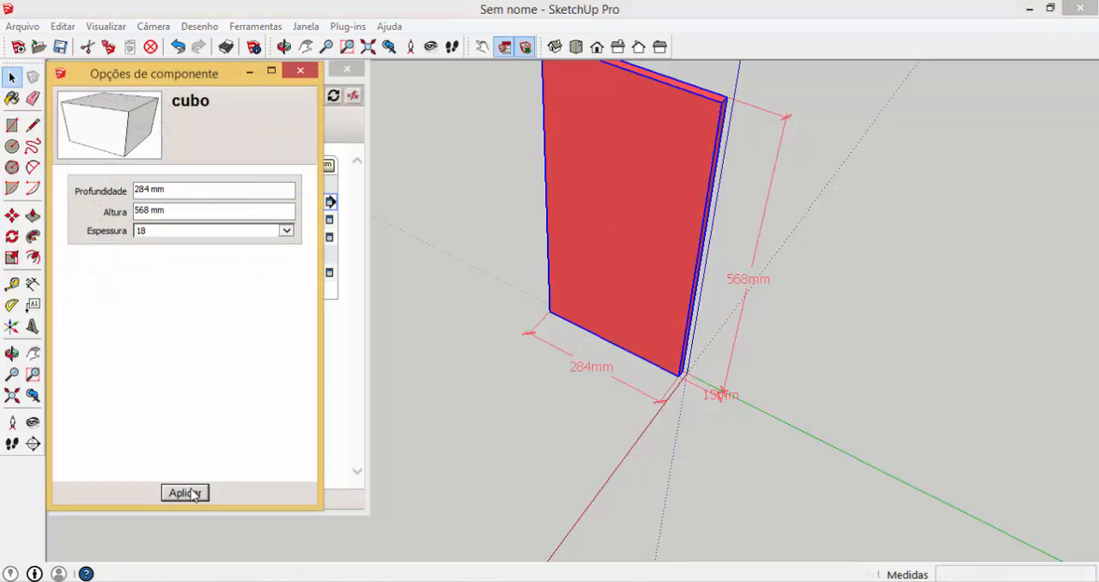
{"action": "left_click", "coordinate": [300, 71]}
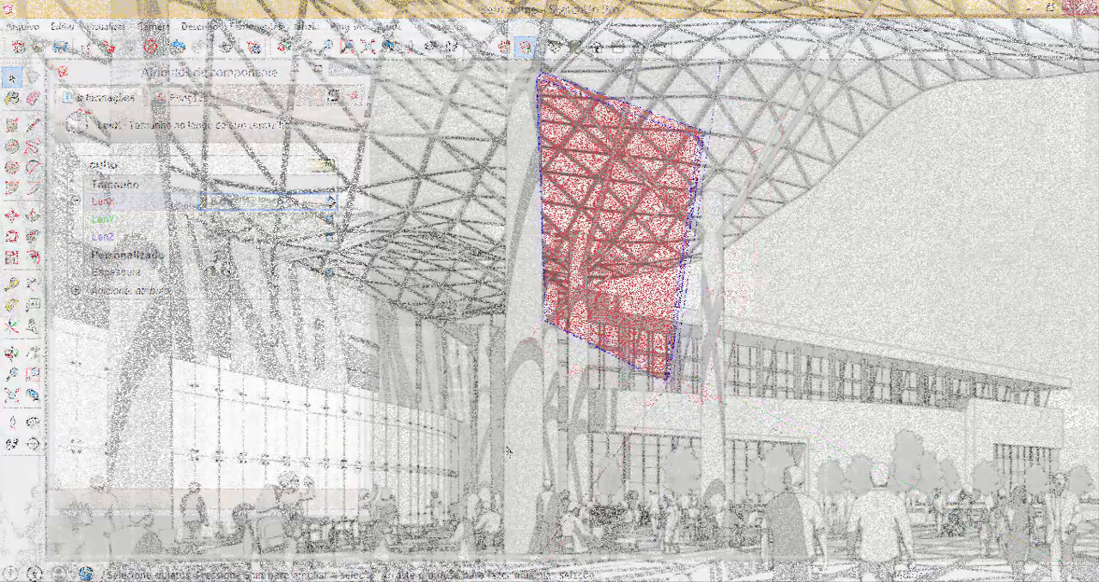